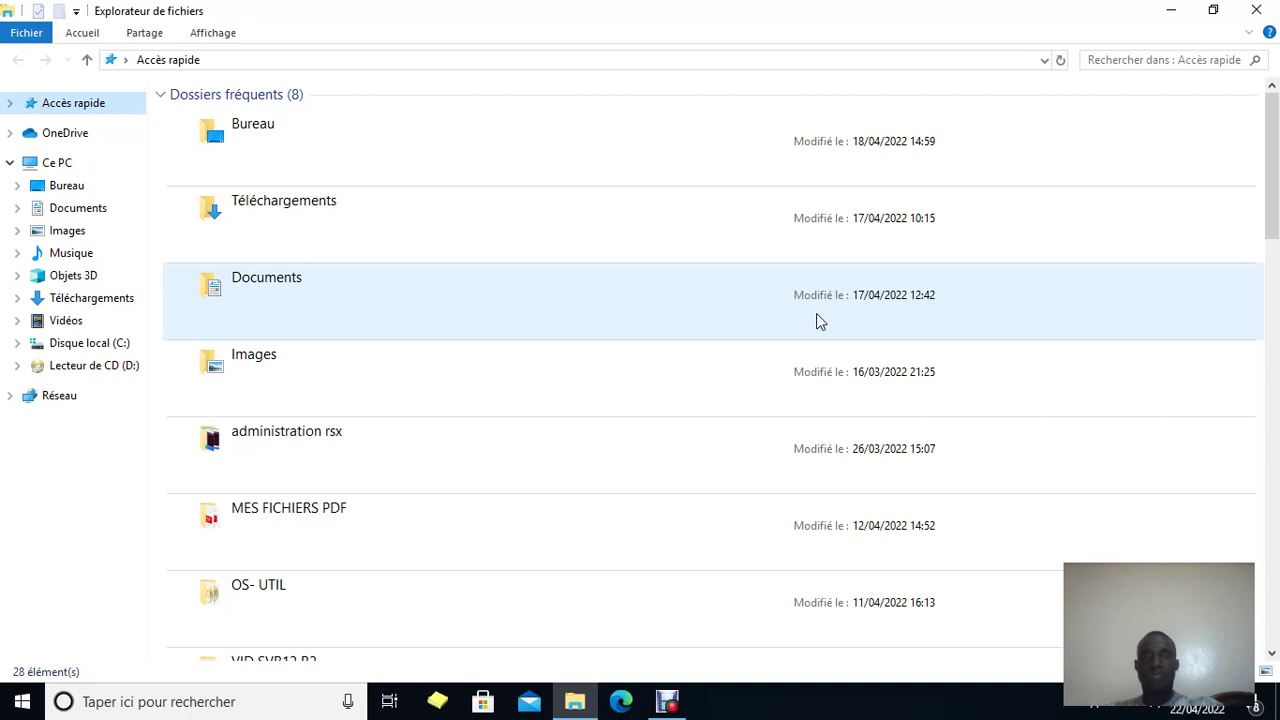
Step: Close File Explorer and open the virus and threat protection settings in Windows Defender Security Center
{"action": "left_click", "coordinate": [1252, 20]}
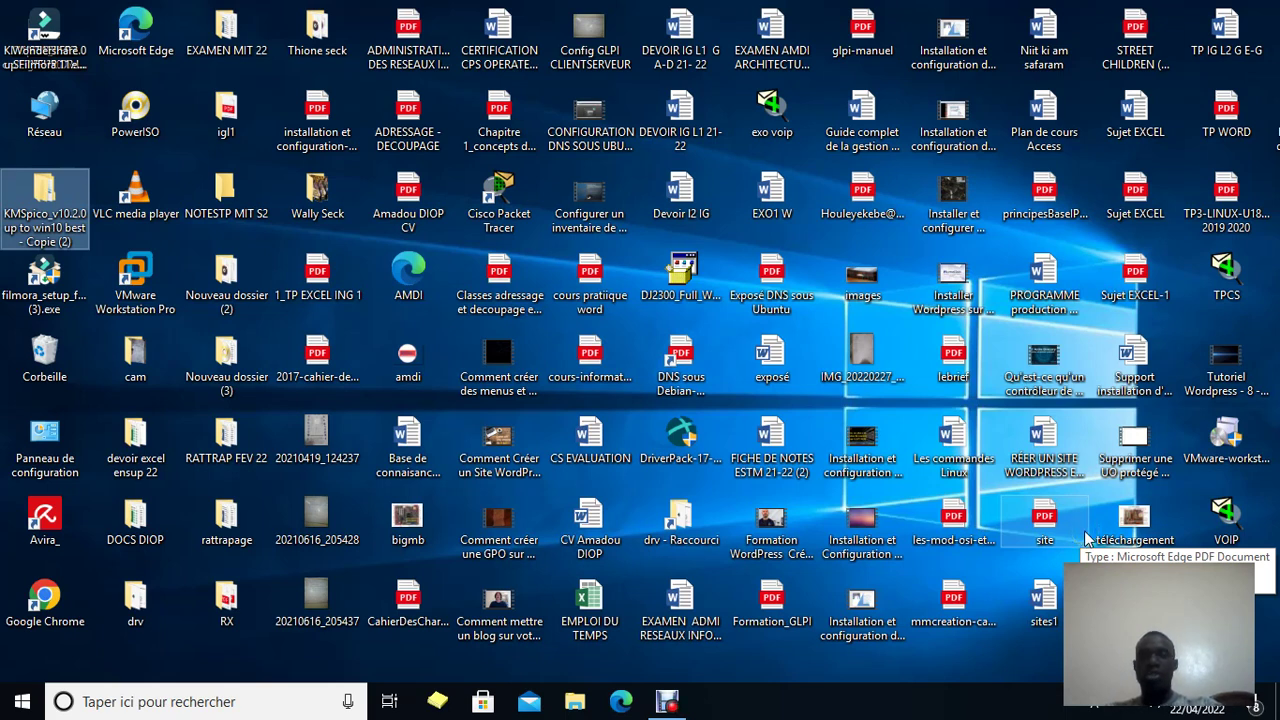
{"action": "left_click", "coordinate": [993, 660]}
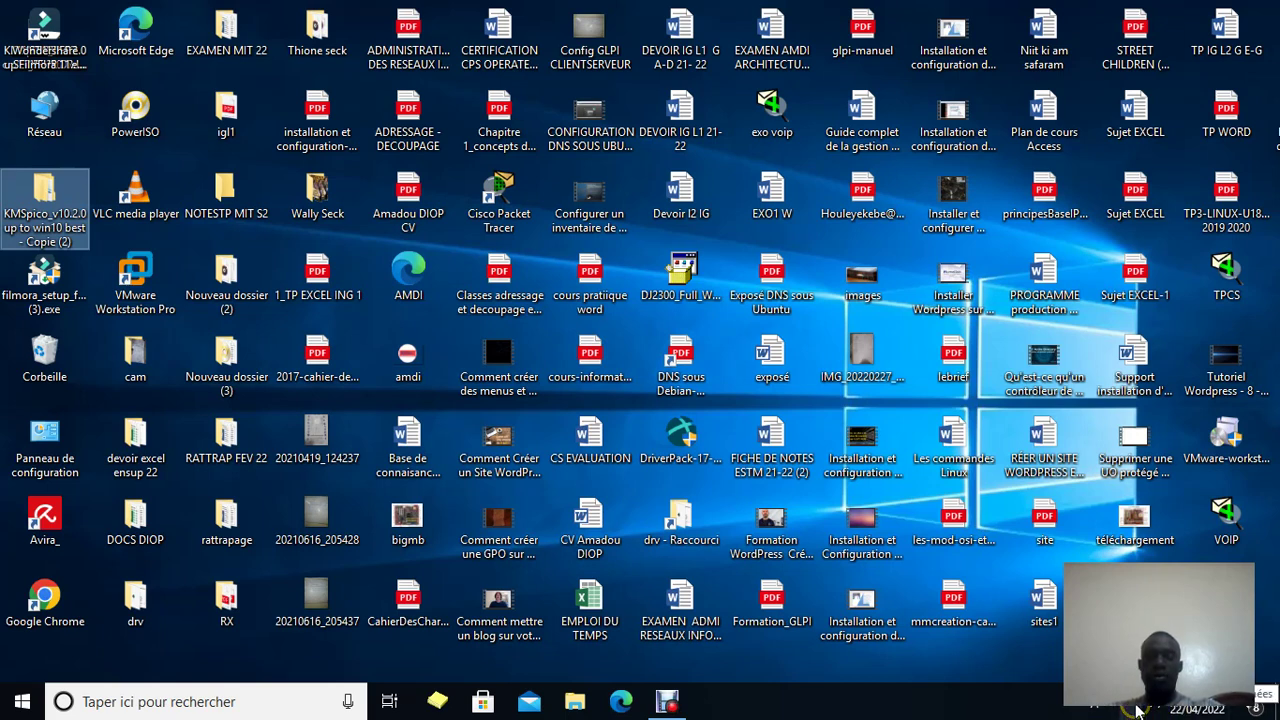
{"action": "left_click", "coordinate": [1138, 708]}
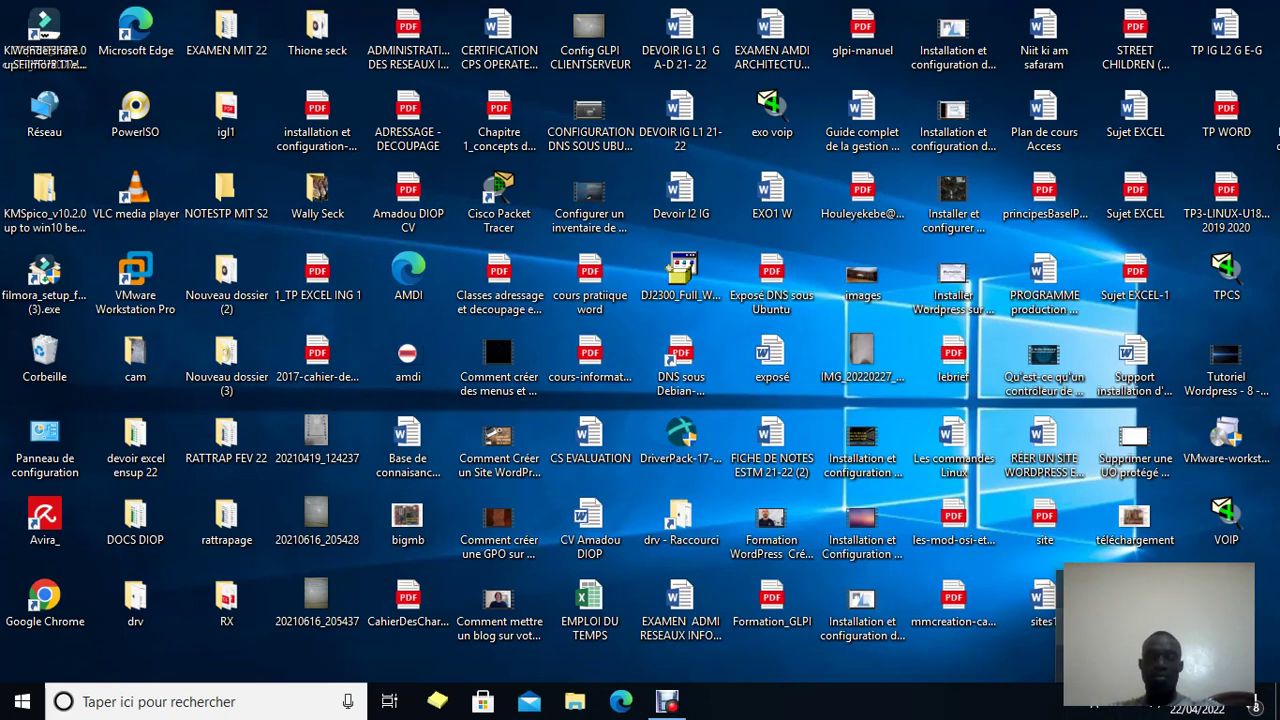
{"action": "left_click", "coordinate": [1094, 627]}
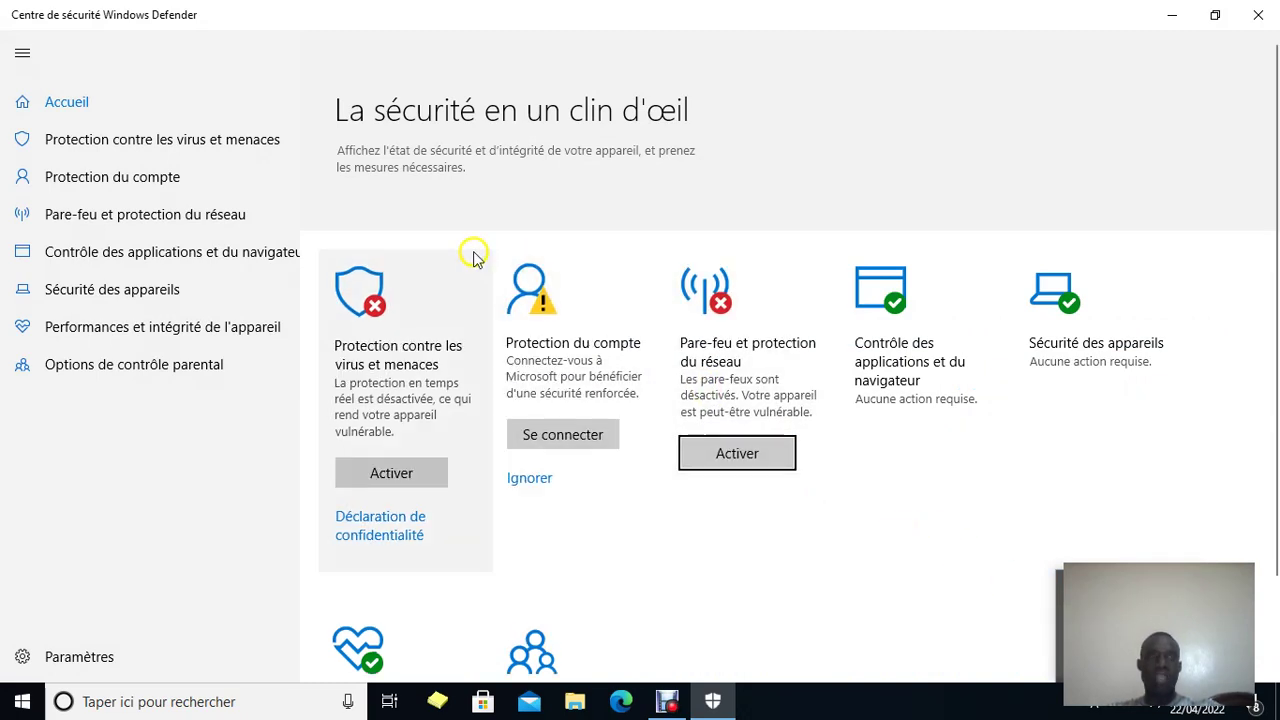
{"action": "left_click", "coordinate": [211, 143]}
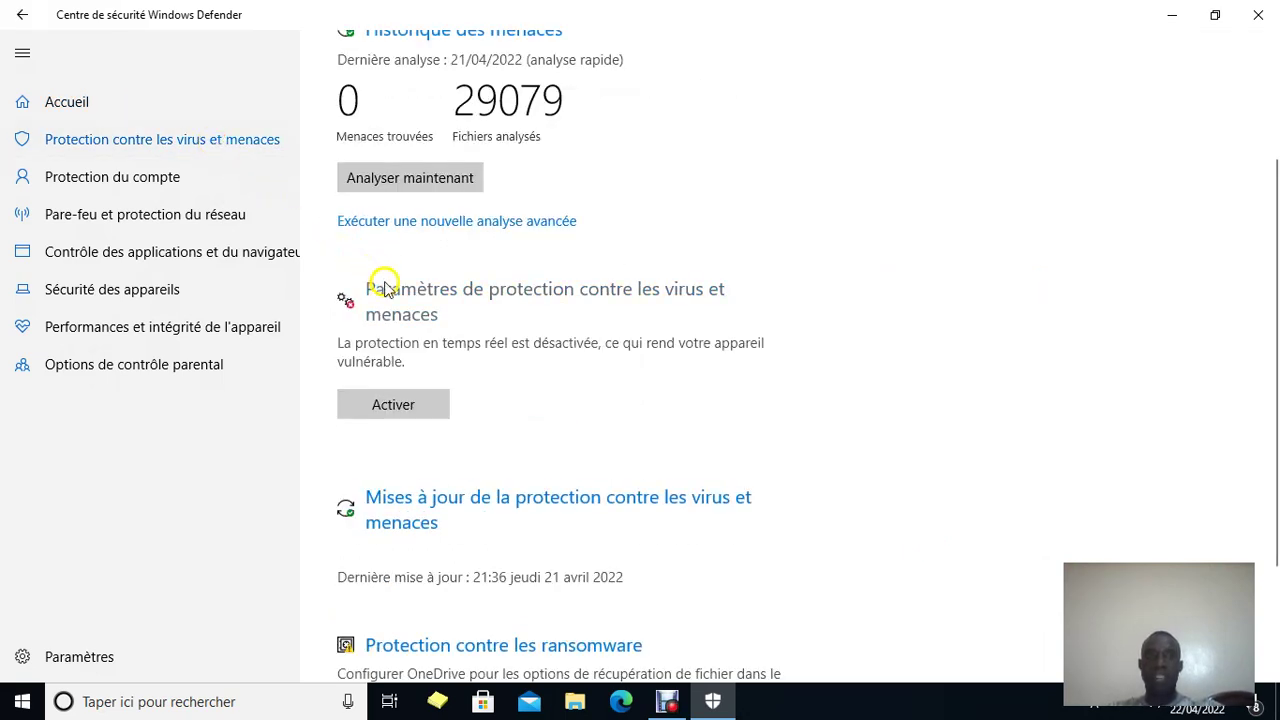
{"action": "left_click", "coordinate": [575, 311]}
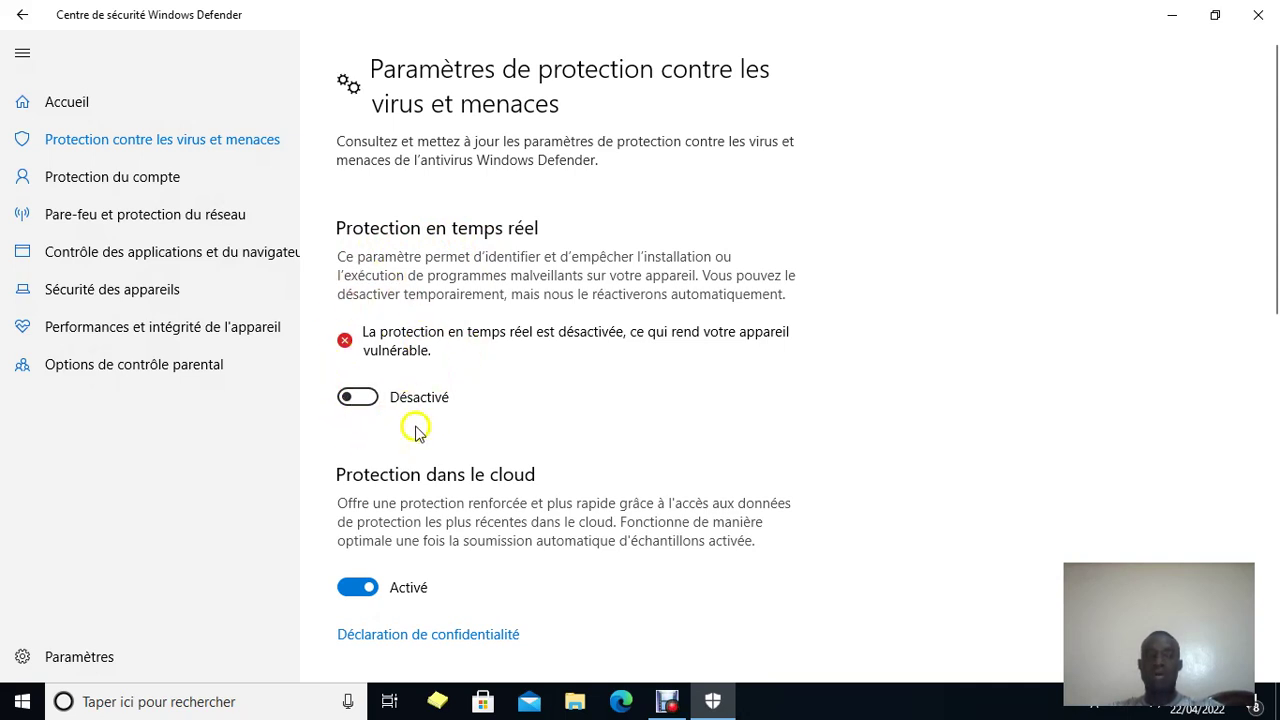
Step: Turn on real-time protection and approve the change
{"action": "left_click", "coordinate": [372, 398]}
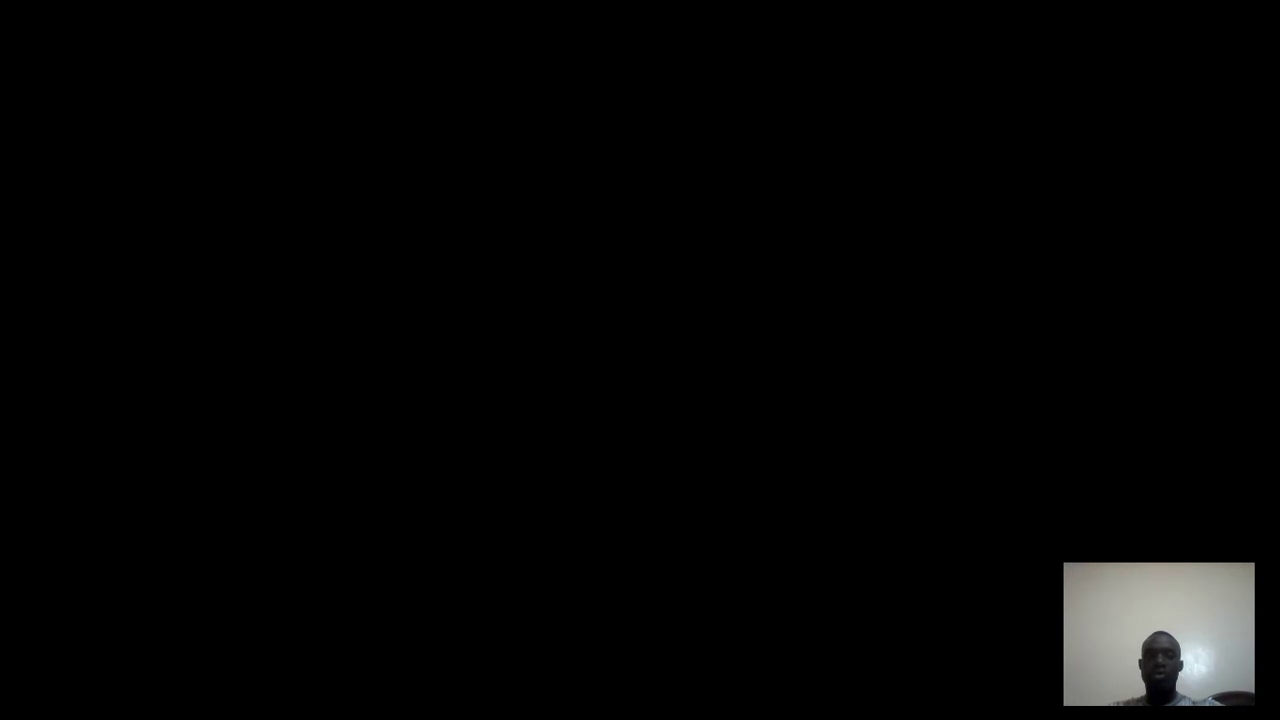
{"action": "left_click", "coordinate": [521, 475]}
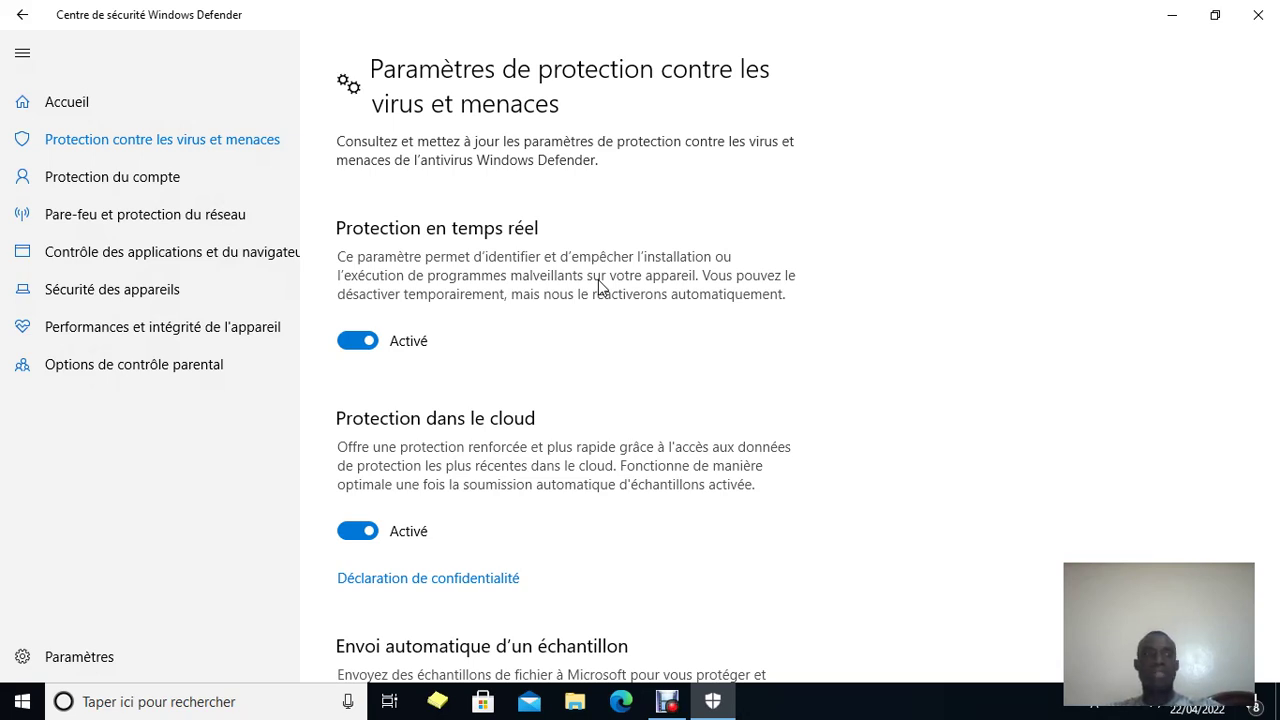
Step: Turn off real-time protection, approve the change and close Windows Defender Security Center
{"action": "left_click", "coordinate": [352, 341]}
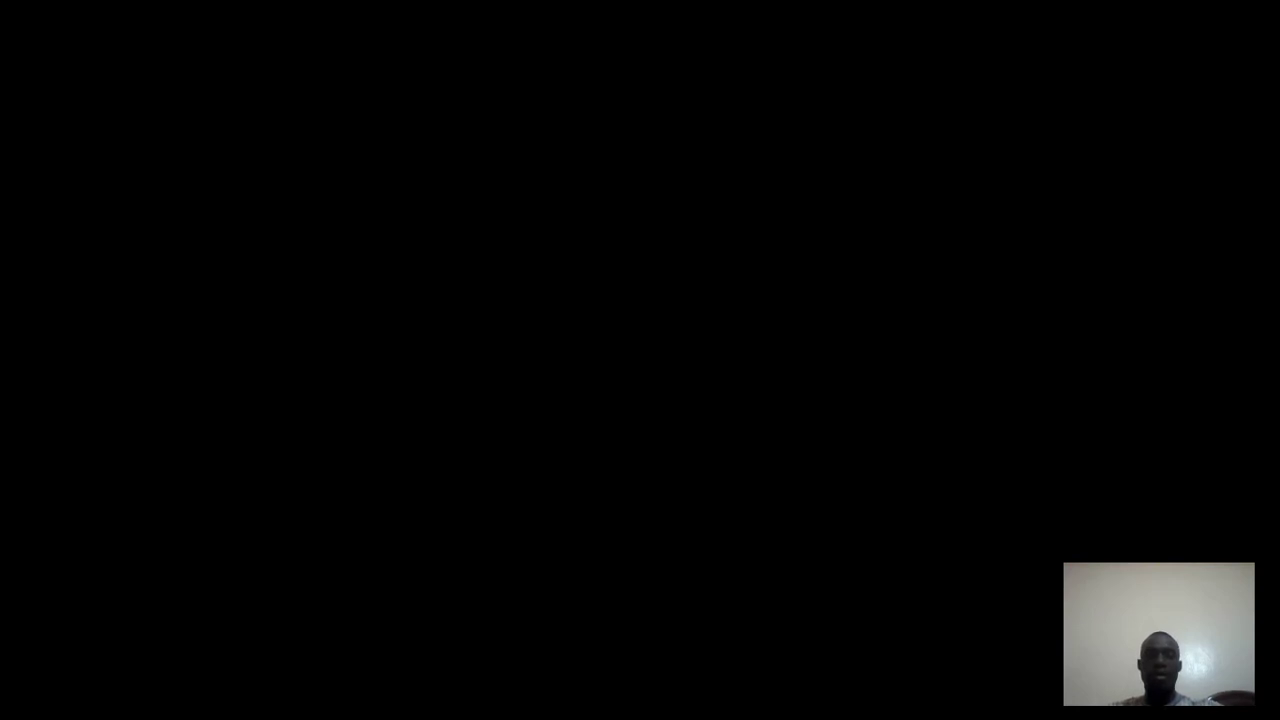
{"action": "left_click", "coordinate": [541, 471]}
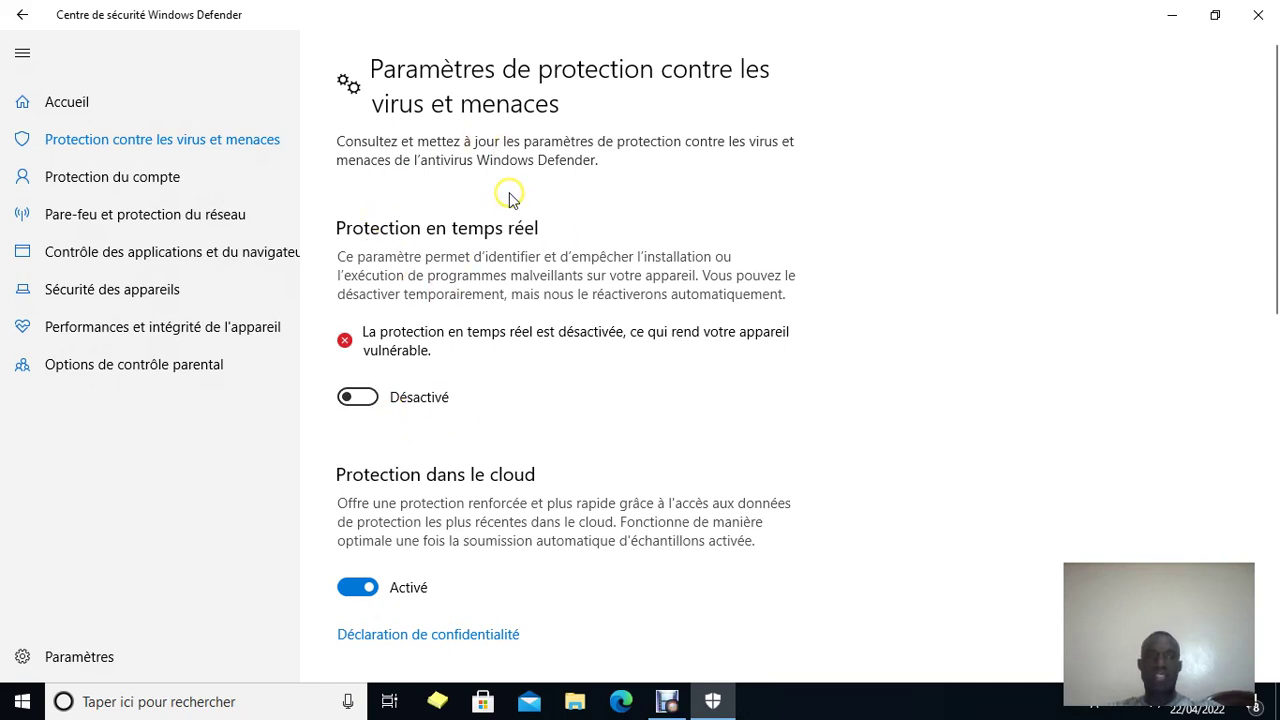
{"action": "left_click", "coordinate": [1257, 20]}
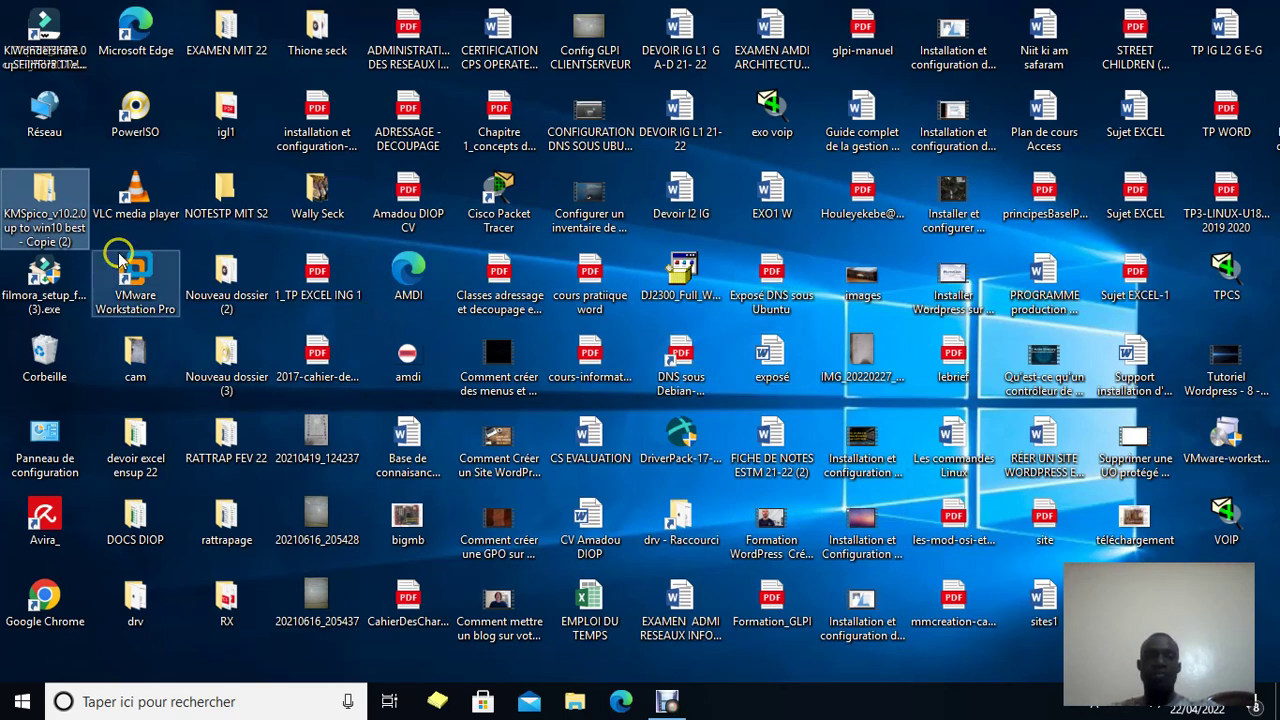
Step: Look through the desktop folder "KMSpico_v10.2.0 up to win10 best - Copie (2)" down to KMSELDI in KMSpico Portable, and close the window
{"action": "double_click", "coordinate": [50, 195]}
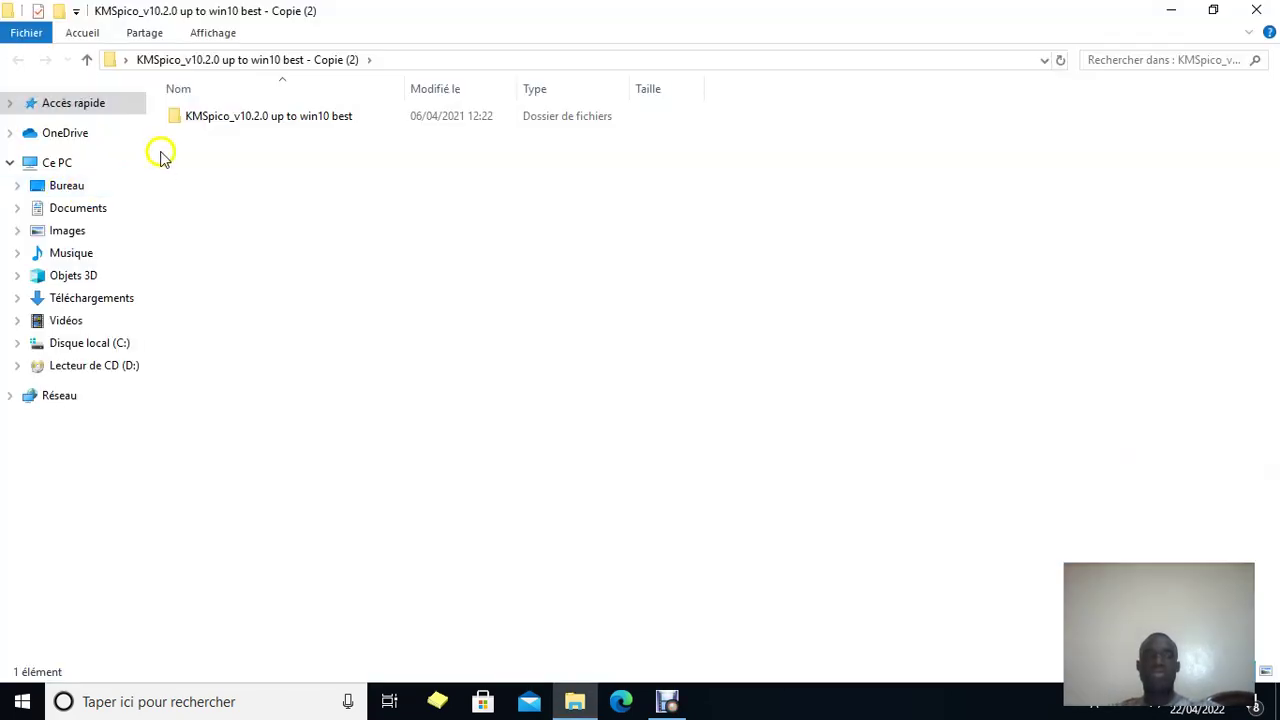
{"action": "double_click", "coordinate": [218, 115]}
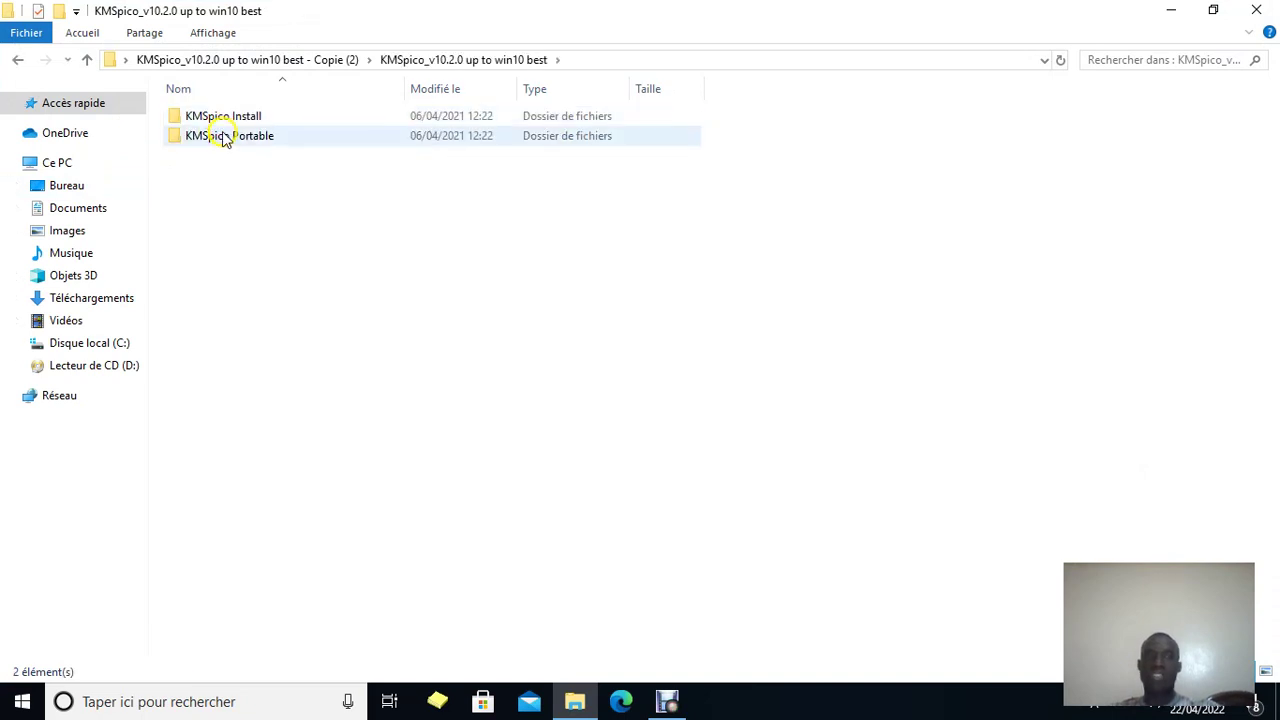
{"action": "double_click", "coordinate": [224, 136]}
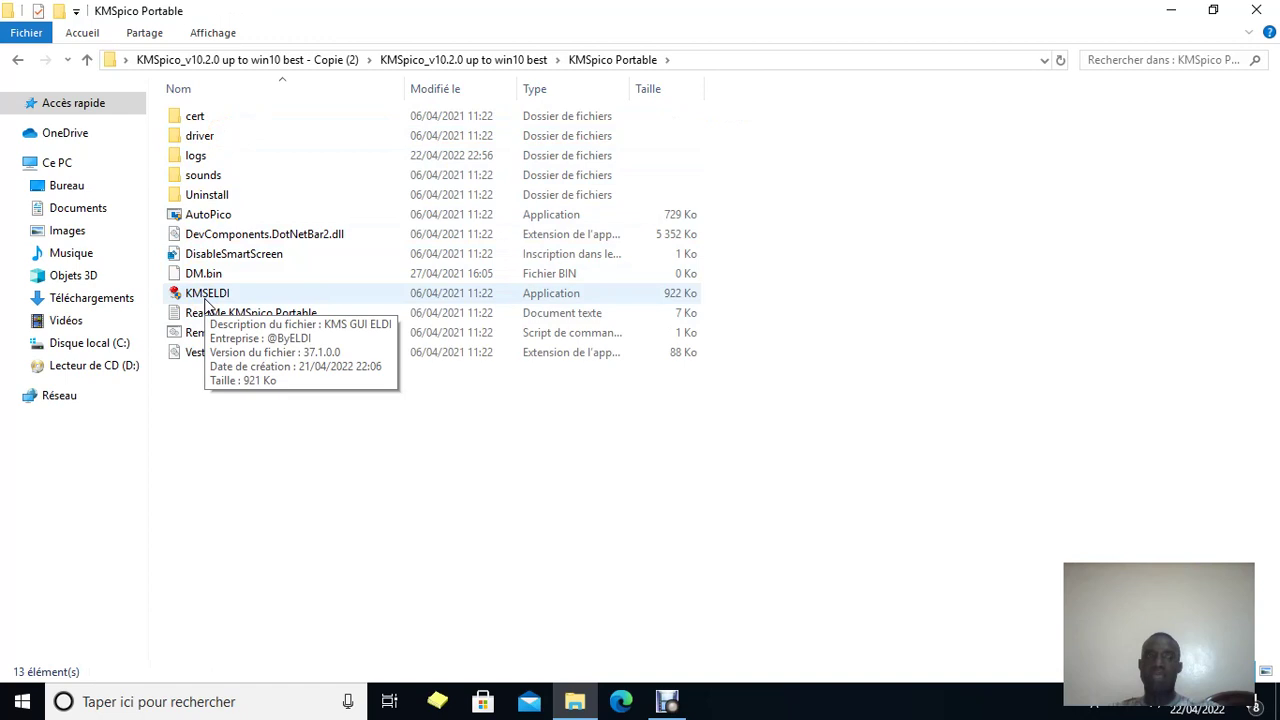
{"action": "left_click", "coordinate": [205, 299]}
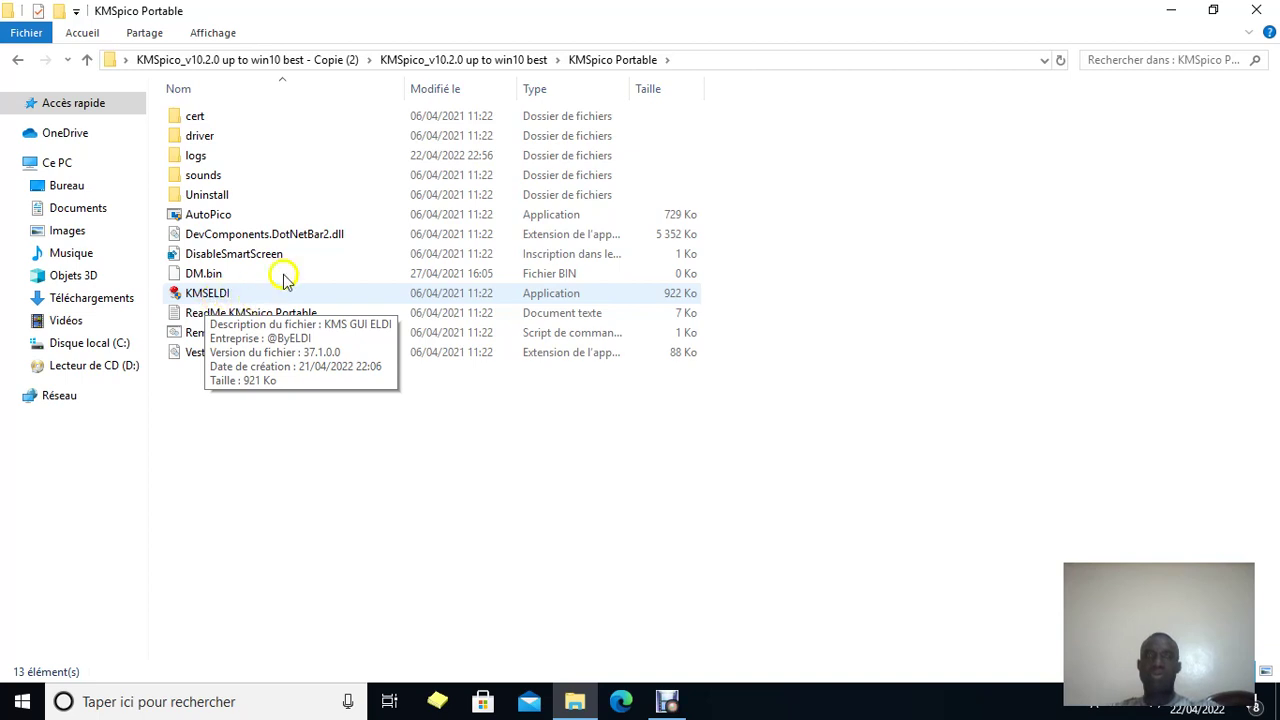
{"action": "left_click", "coordinate": [1256, 10]}
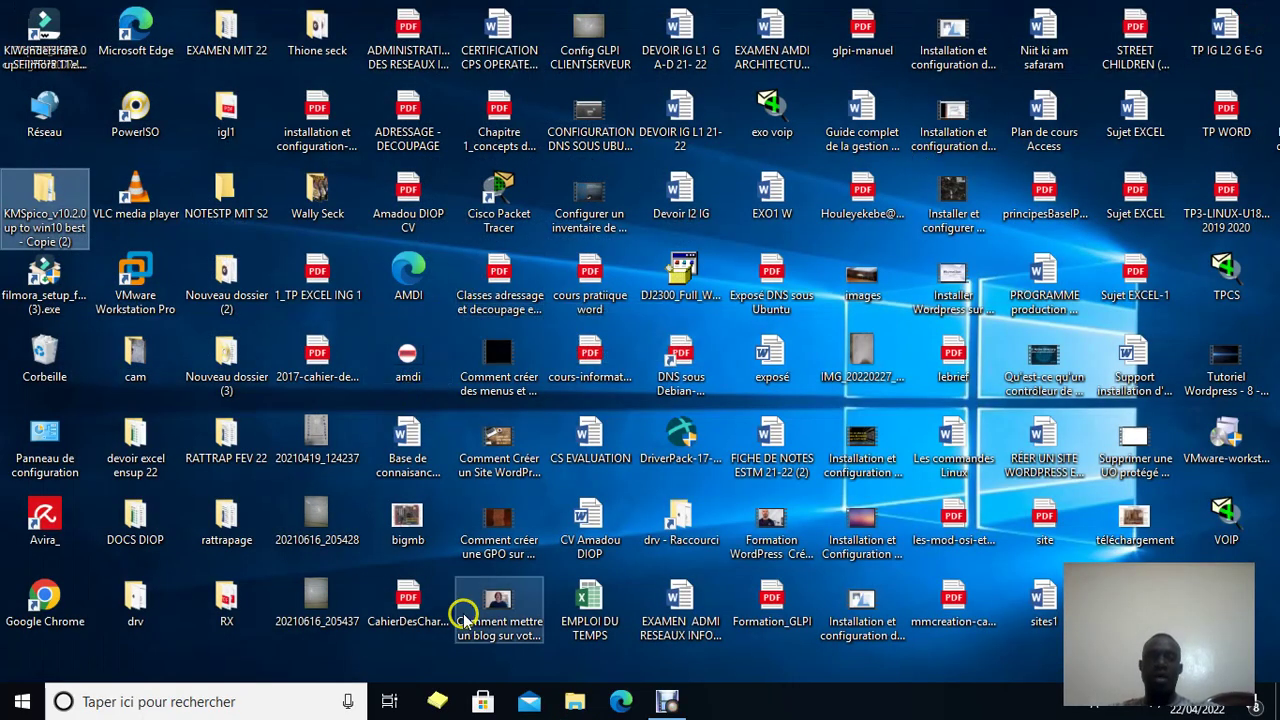
Step: Open the archive "KMSpico_v10.2.0 up to win10 best - Copie" from the Documents folder in WinRAR and dismiss the licence reminder
{"action": "left_click", "coordinate": [581, 703]}
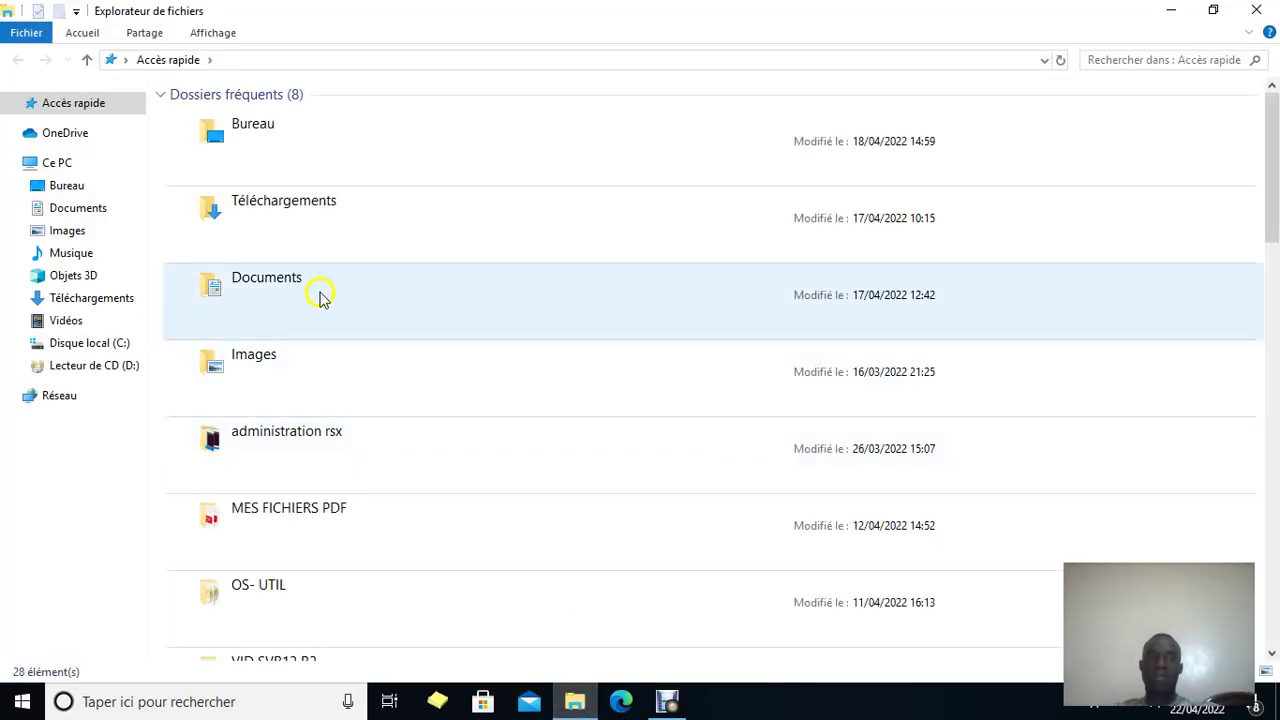
{"action": "left_click", "coordinate": [314, 285]}
{"action": "double_click", "coordinate": [316, 288]}
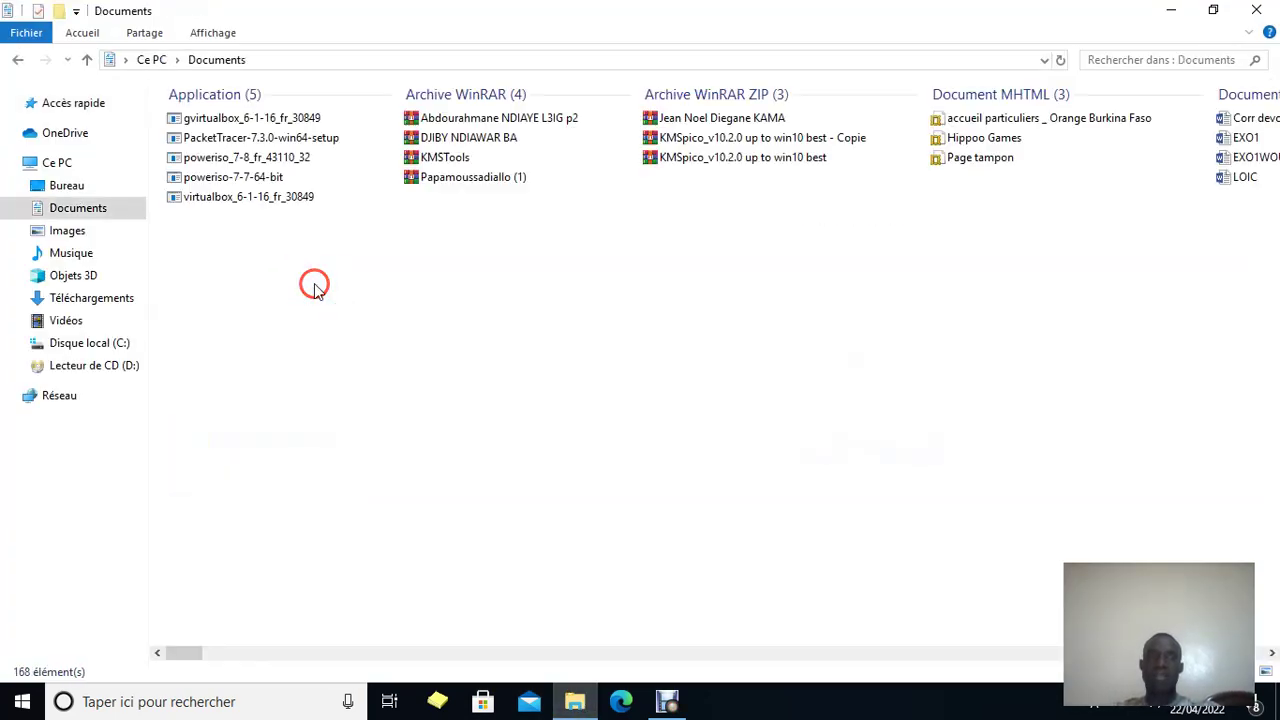
{"action": "left_click", "coordinate": [762, 140]}
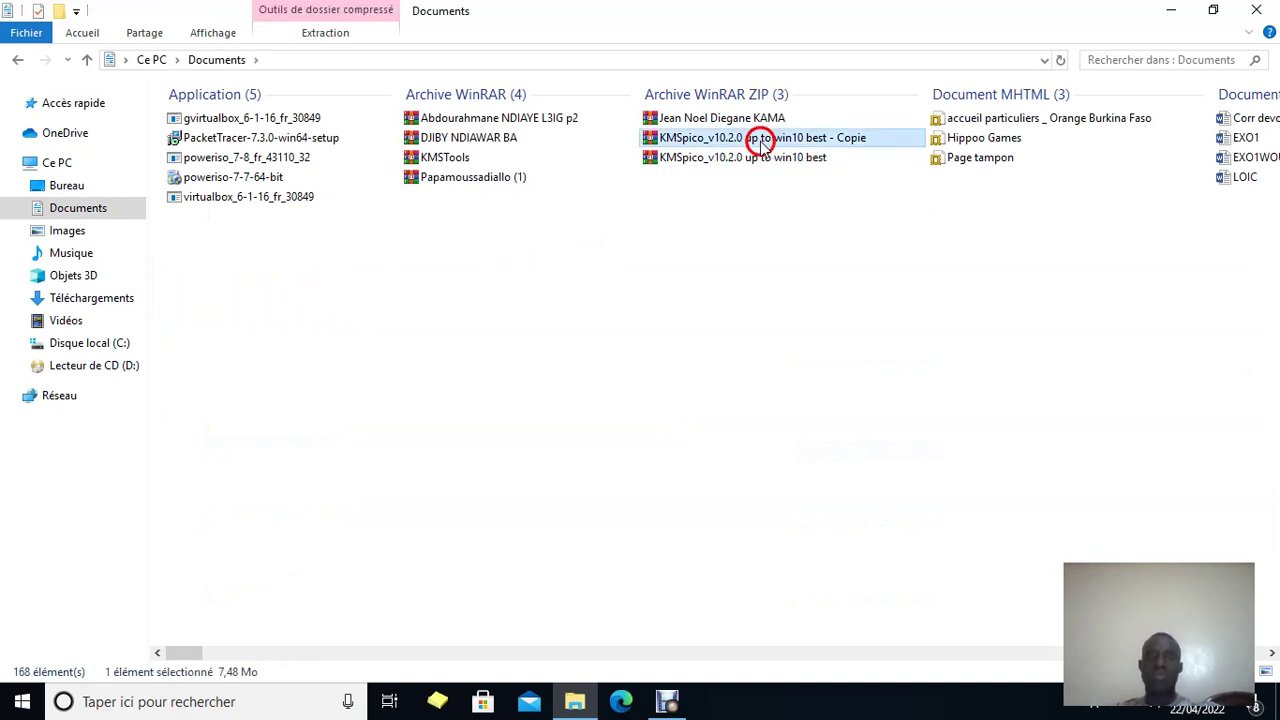
{"action": "double_click", "coordinate": [762, 140]}
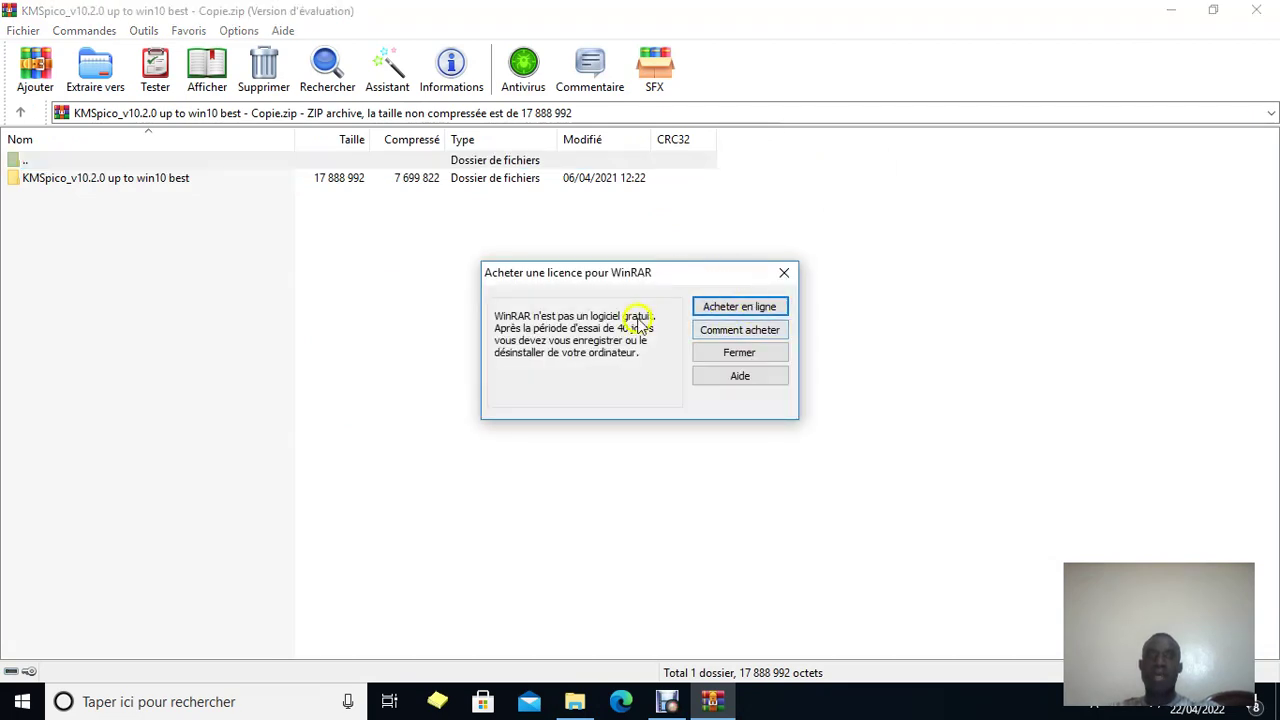
{"action": "left_click", "coordinate": [738, 353]}
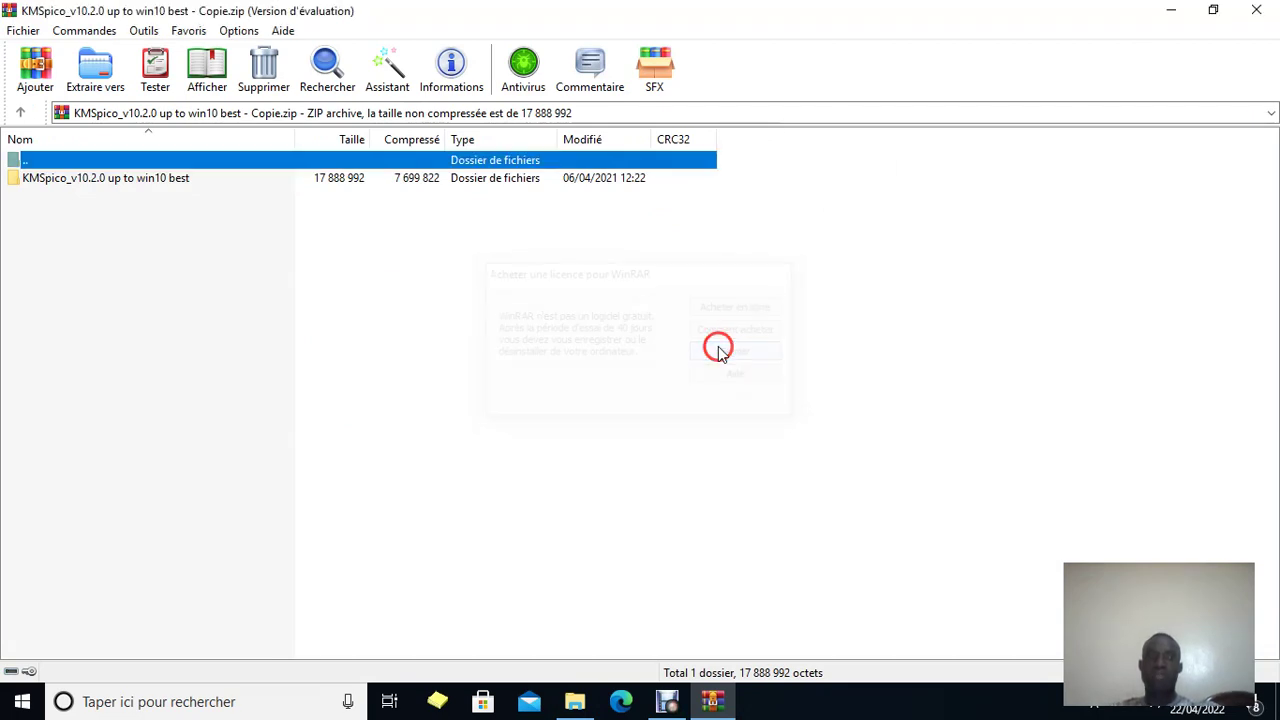
Step: Extract the archive to the proposed Documents subfolder, replacing all existing files, and close WinRAR
{"action": "left_click", "coordinate": [112, 90]}
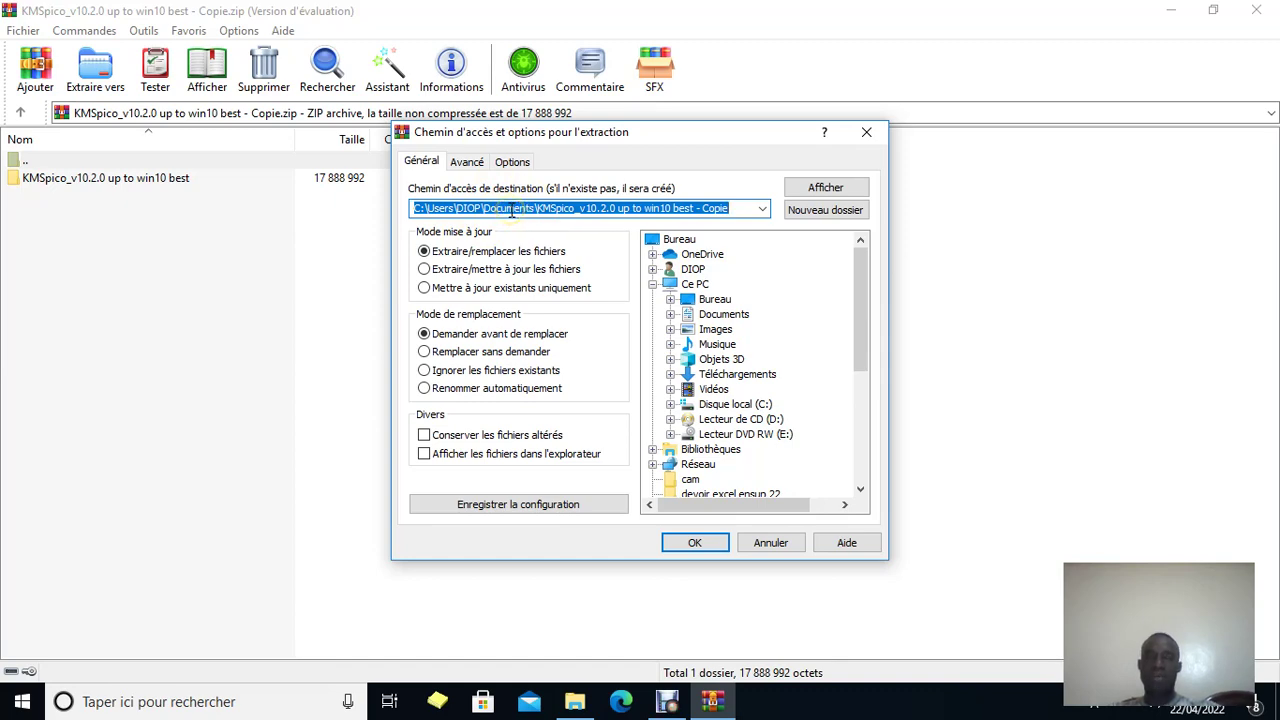
{"action": "left_click", "coordinate": [680, 542]}
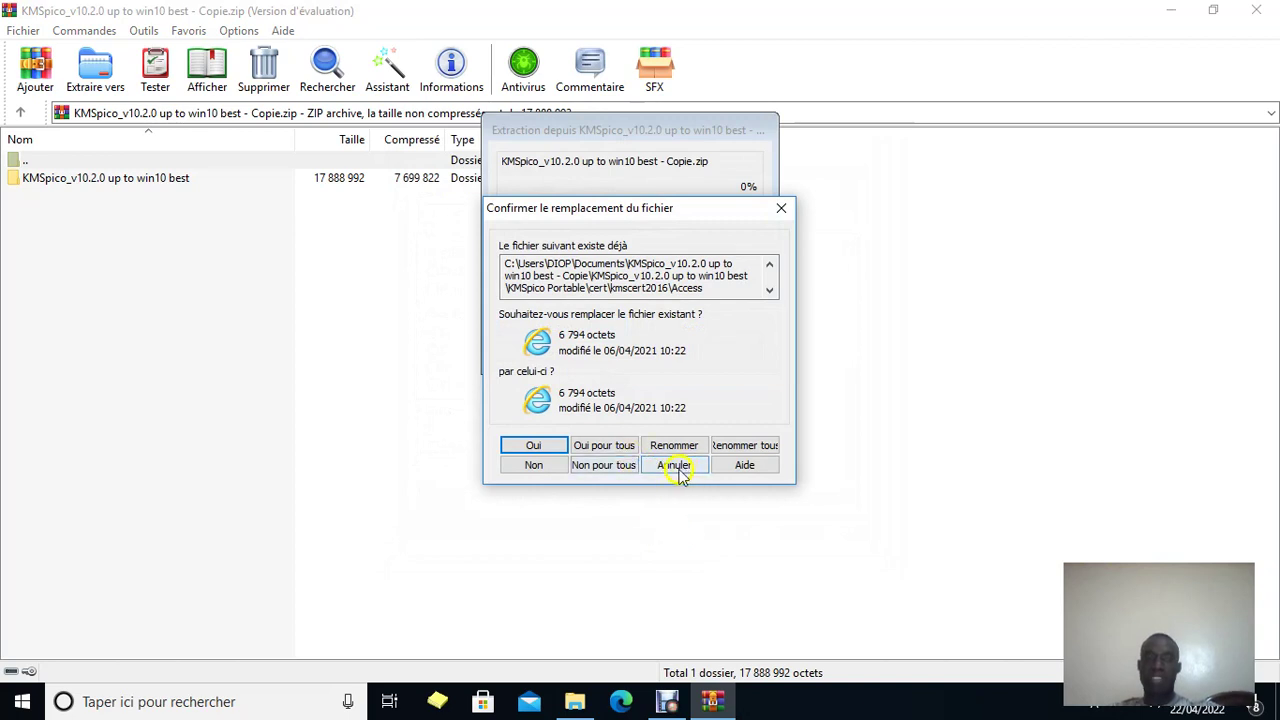
{"action": "left_click", "coordinate": [612, 445]}
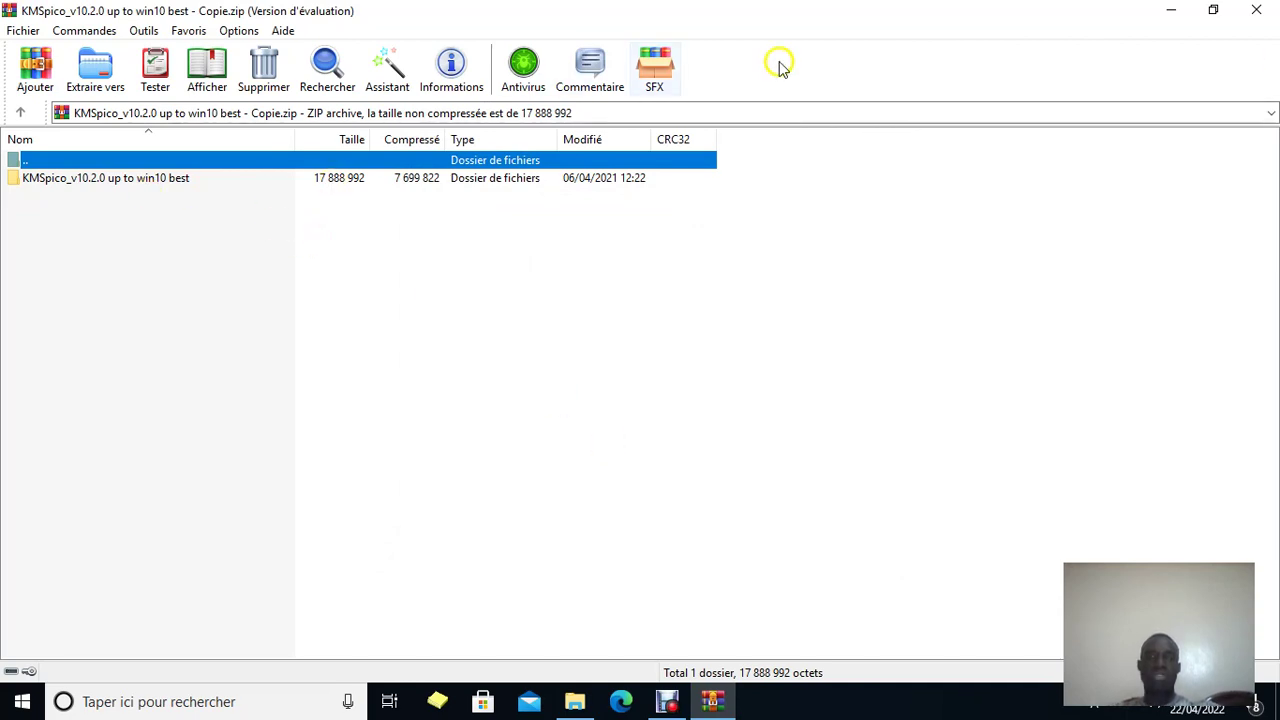
{"action": "left_click", "coordinate": [1256, 11]}
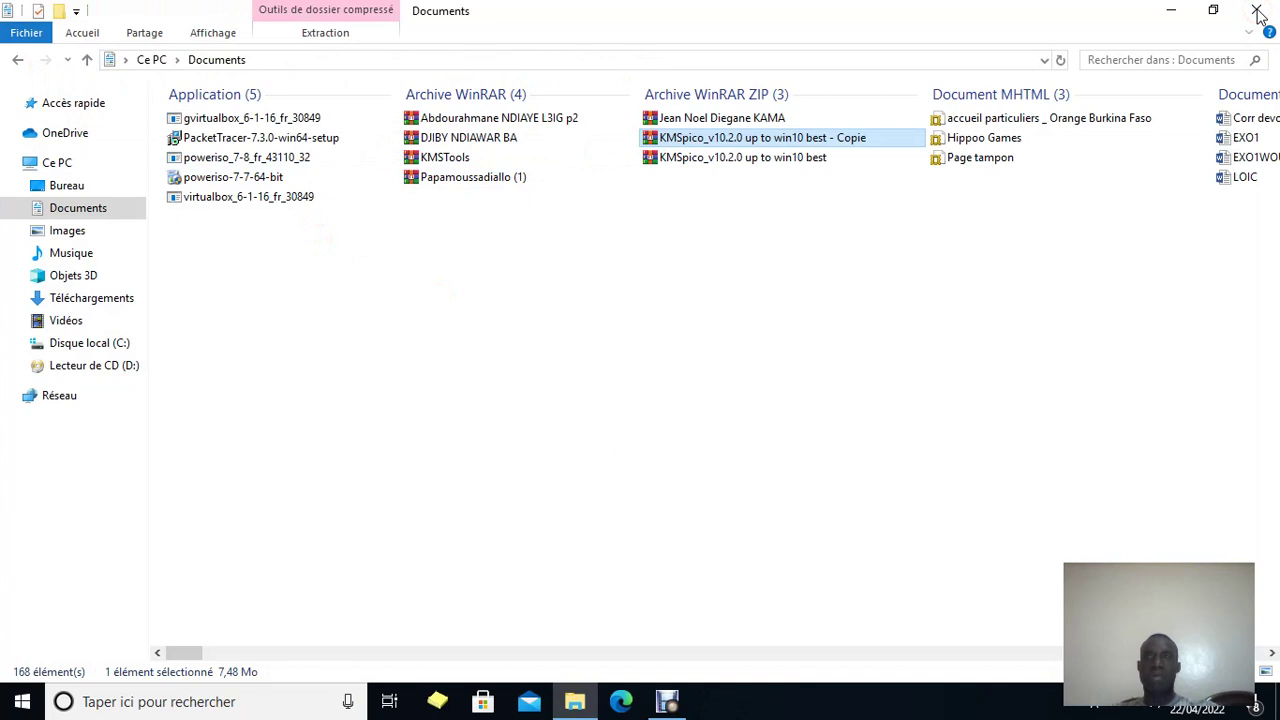
Step: Open the KMSpico Portable folder inside the extracted "KMSpico_v10.2.0 up to win10 best - Copie" folder in Documents
{"action": "left_click", "coordinate": [1262, 653]}
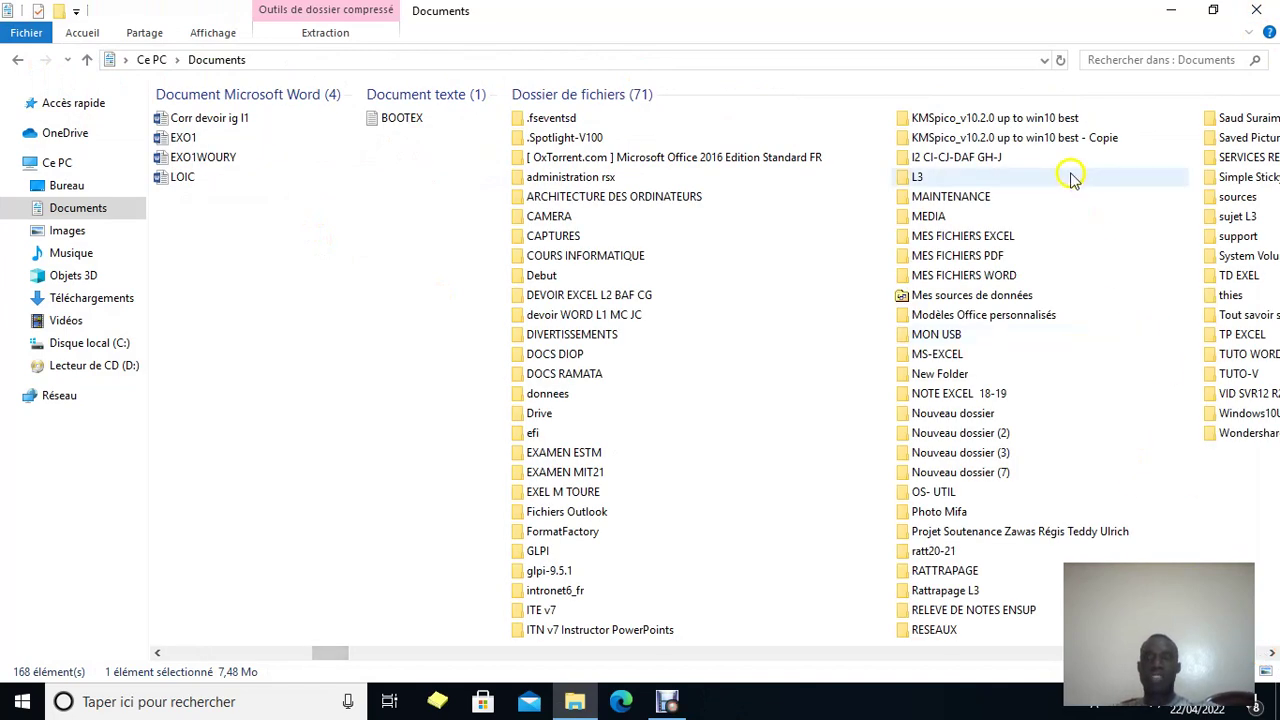
{"action": "double_click", "coordinate": [1052, 145]}
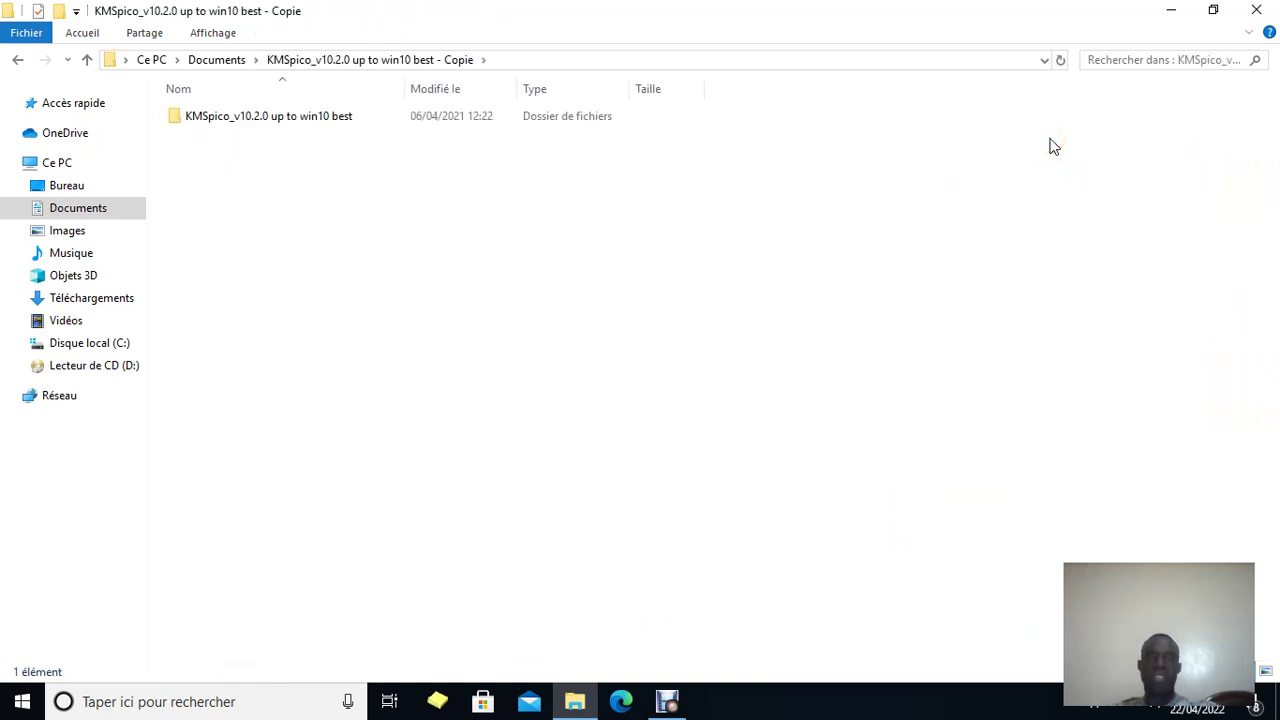
{"action": "left_click", "coordinate": [290, 120]}
{"action": "double_click", "coordinate": [290, 120]}
{"action": "double_click", "coordinate": [260, 136]}
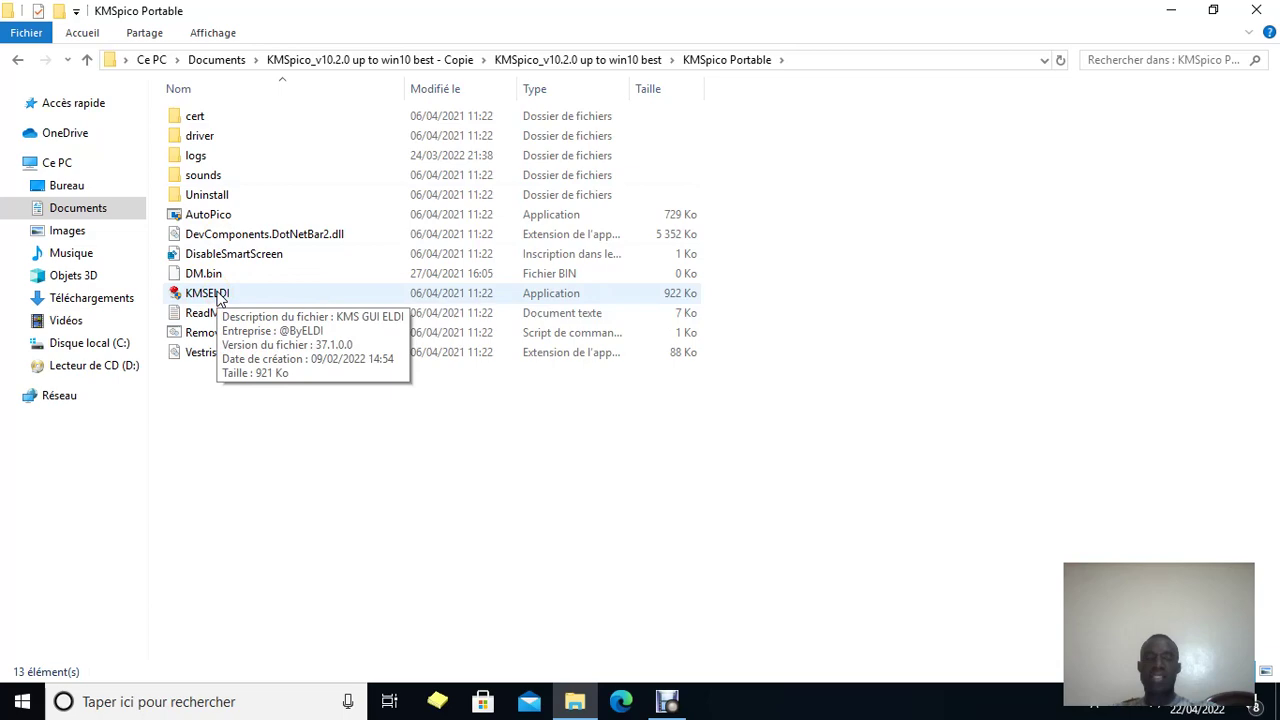
Step: Run KMSELDI with administrator approval, start the activation from its main page and close the Explorer window
{"action": "double_click", "coordinate": [218, 295]}
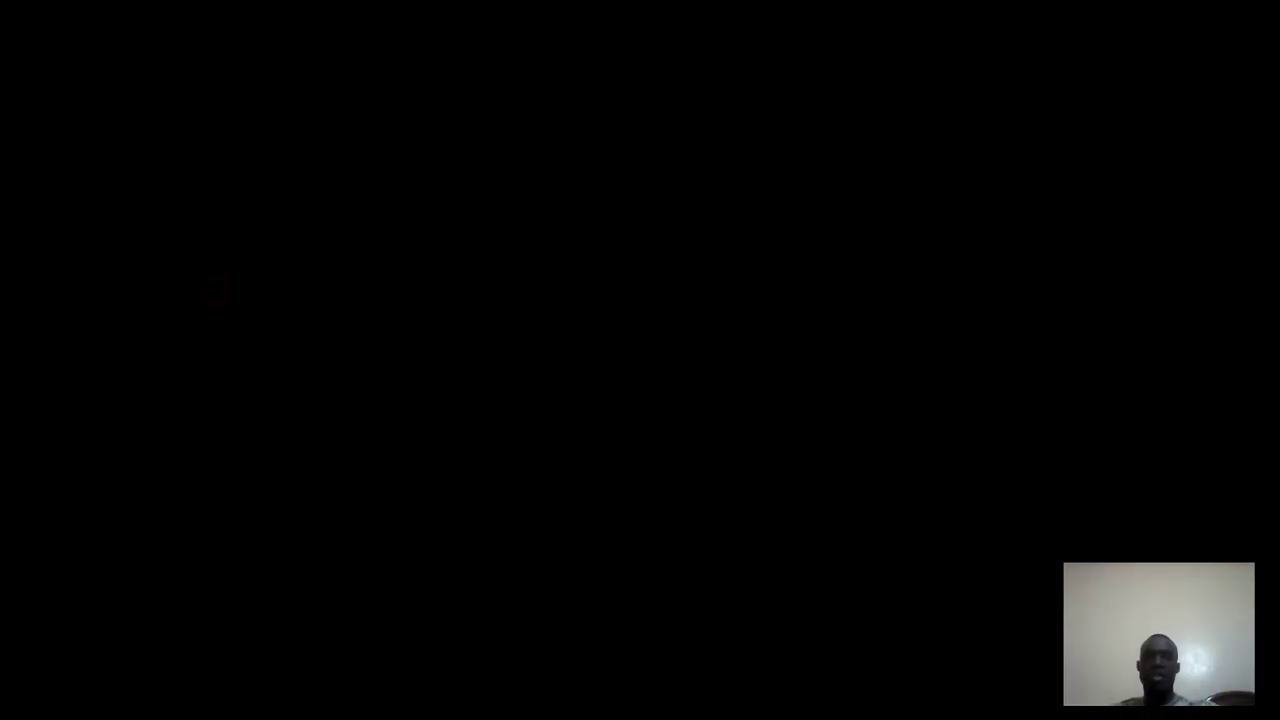
{"action": "left_click", "coordinate": [507, 476]}
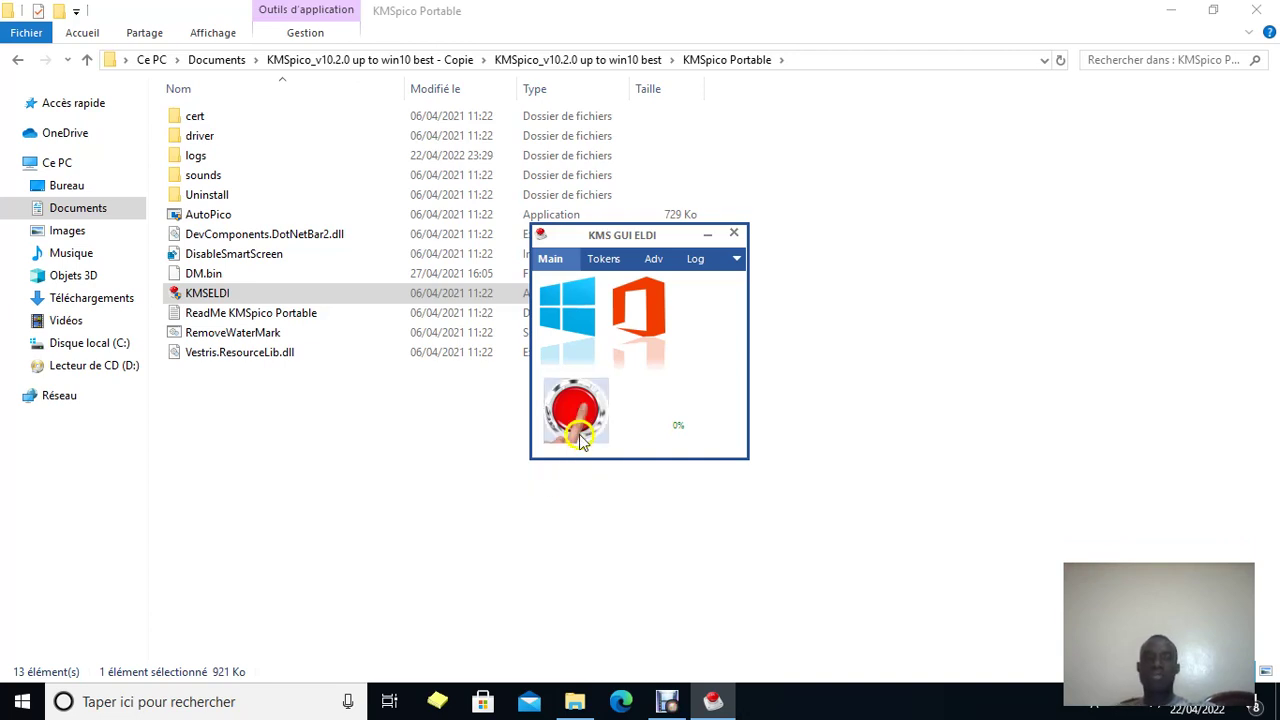
{"action": "left_click", "coordinate": [576, 412]}
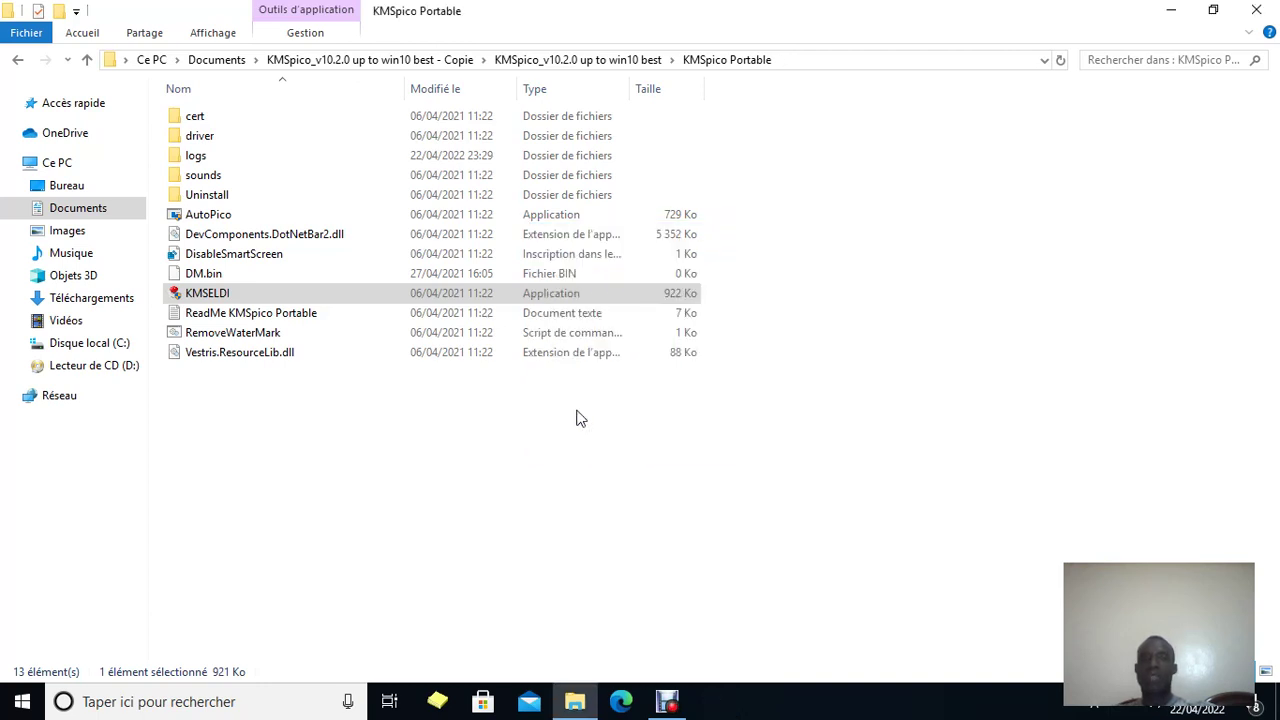
{"action": "left_click", "coordinate": [1256, 14]}
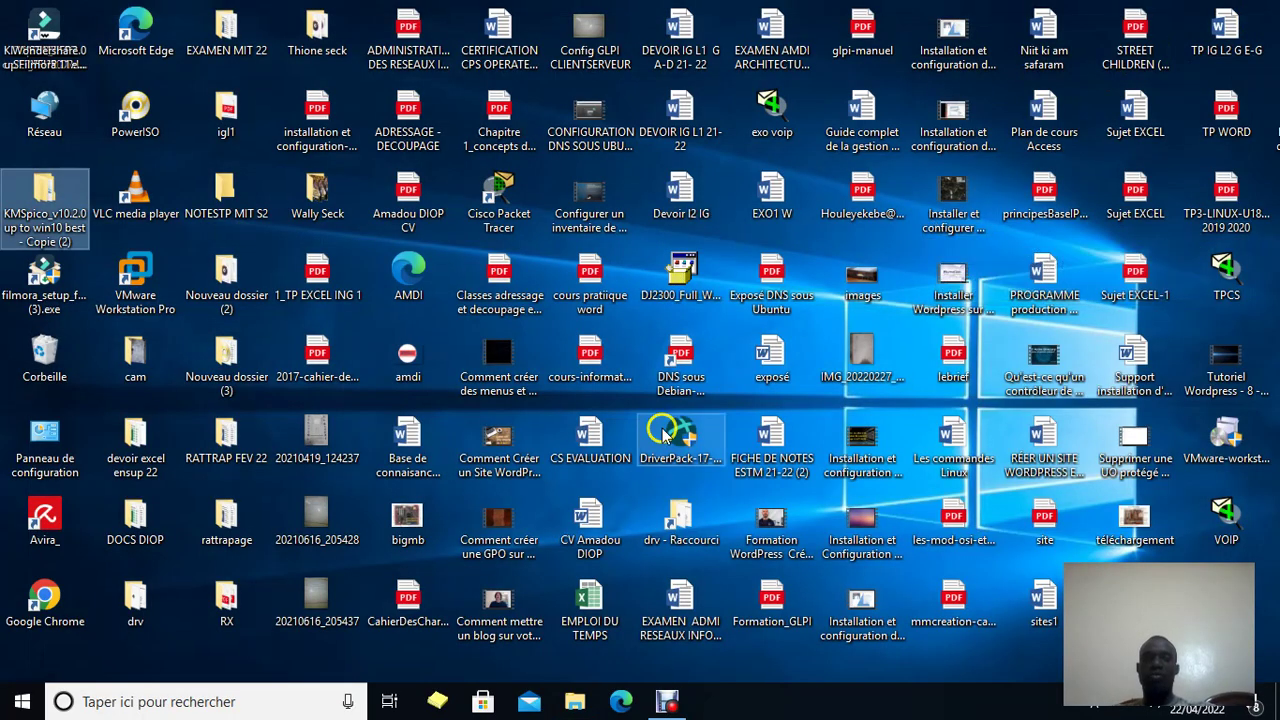
Step: Check the Windows activation status in the properties of Ce PC, and close the System and Explorer windows
{"action": "left_click", "coordinate": [576, 700]}
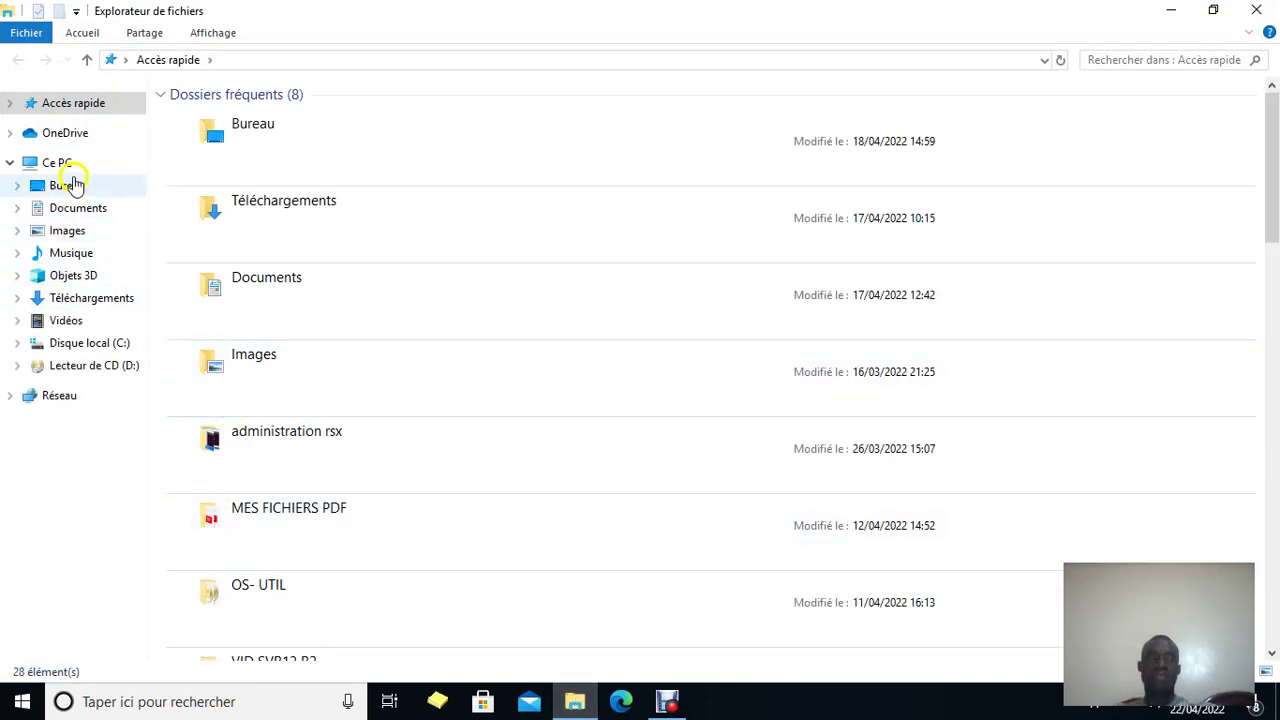
{"action": "right_click", "coordinate": [62, 165]}
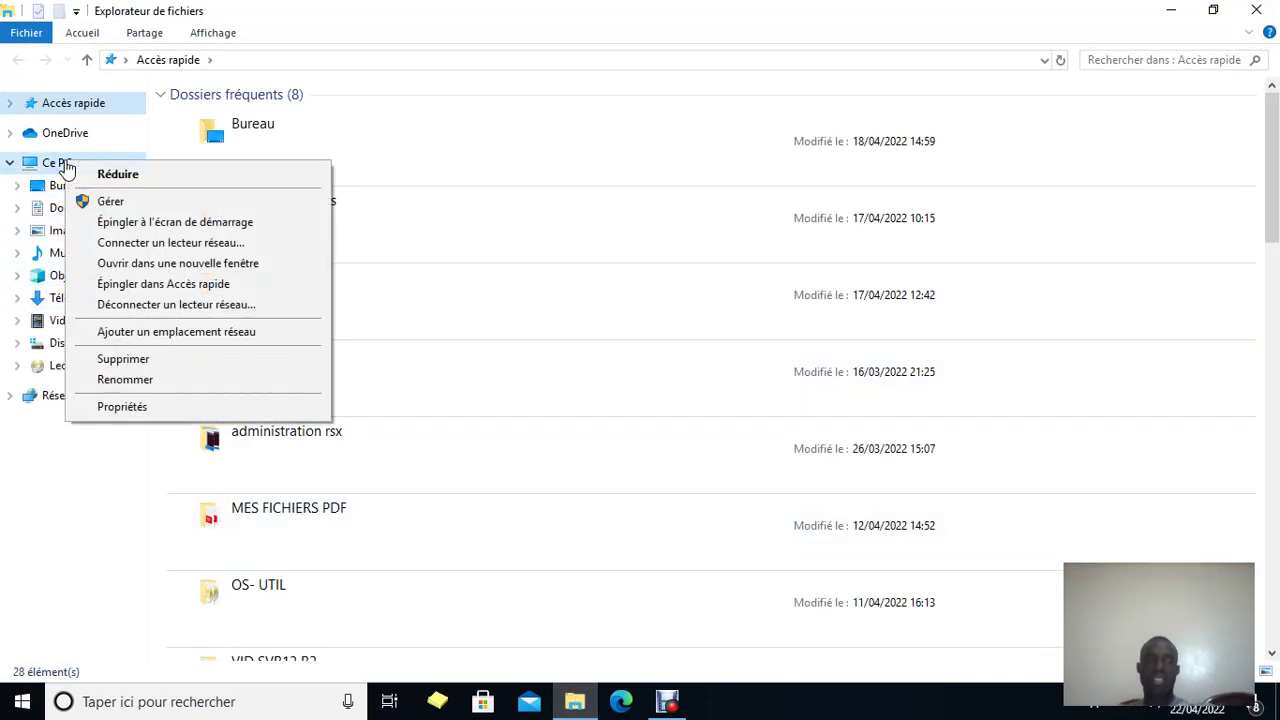
{"action": "left_click", "coordinate": [107, 407]}
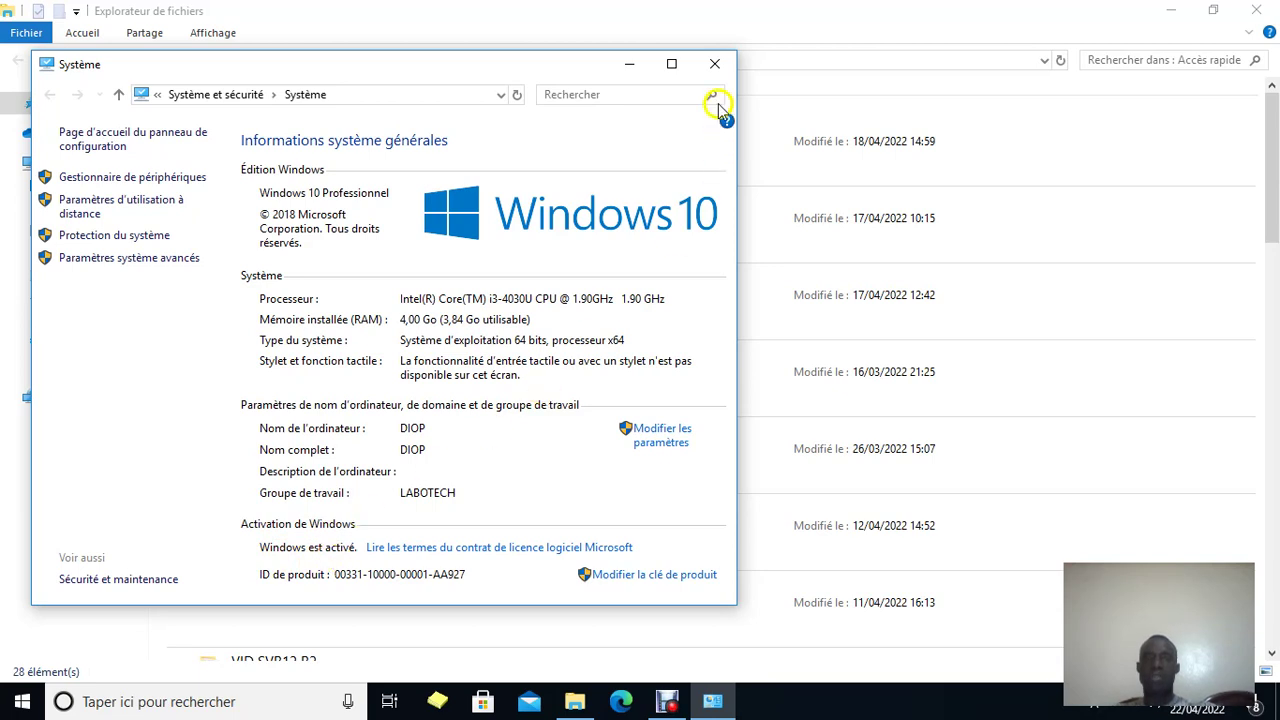
{"action": "left_click", "coordinate": [715, 65]}
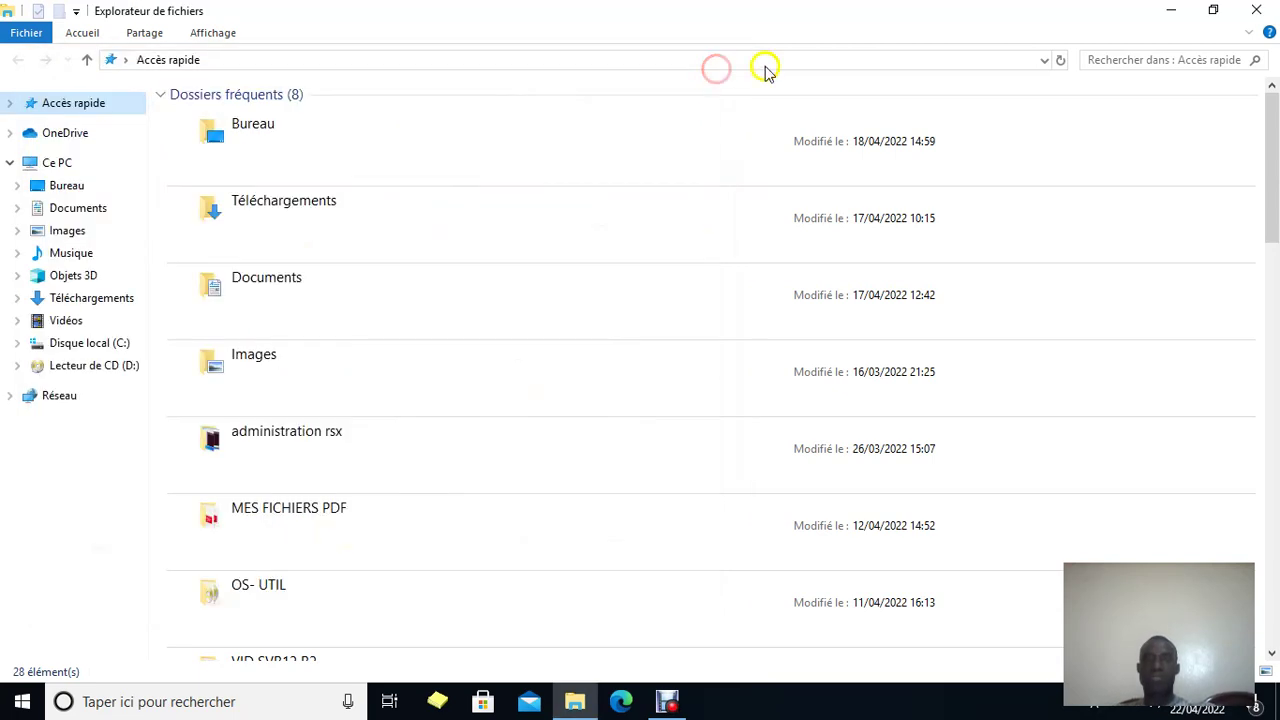
{"action": "left_click", "coordinate": [1254, 12]}
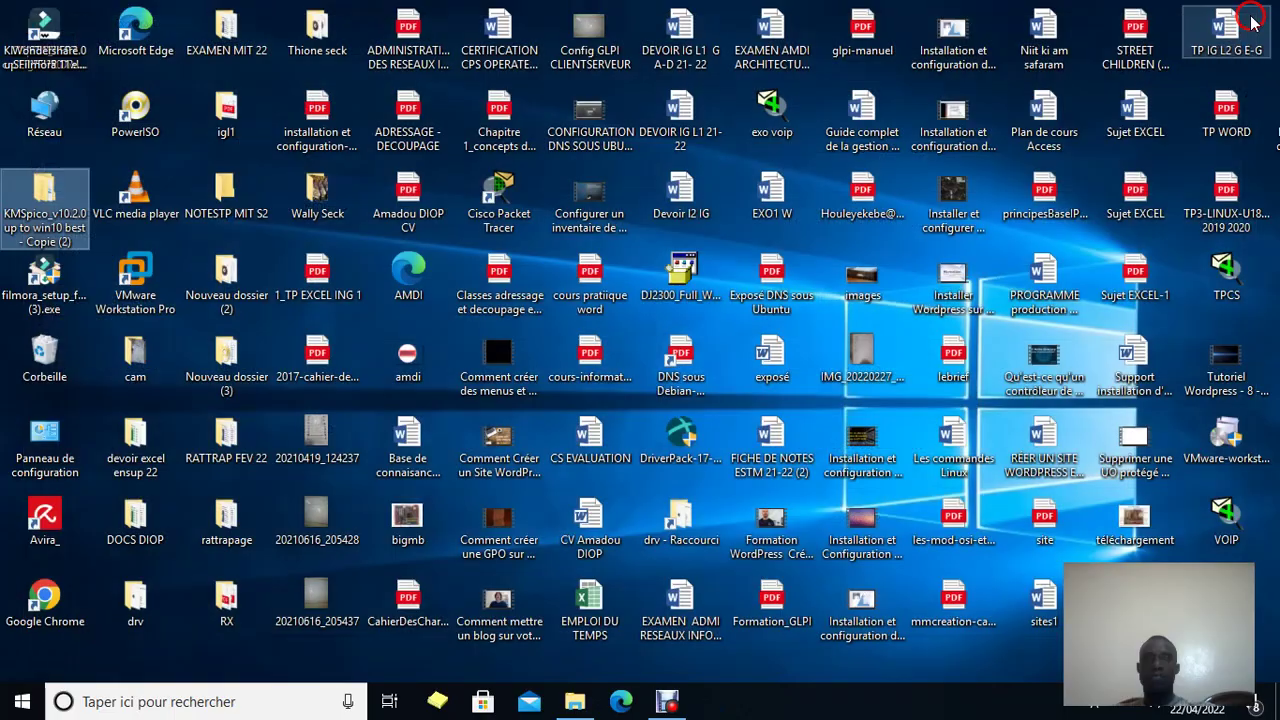